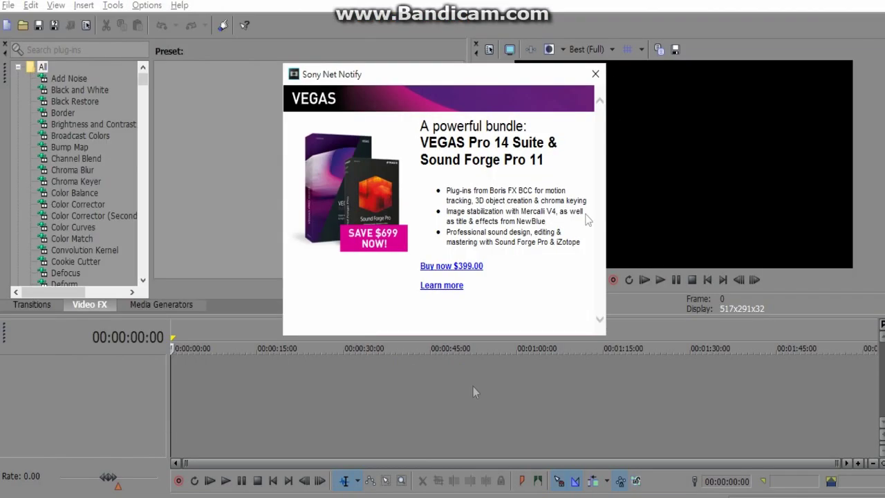
Dismiss the promotional notice and set the project's video template to HD 1080-60i (1920x1080, 29.970 fps).
left_click(595, 73)
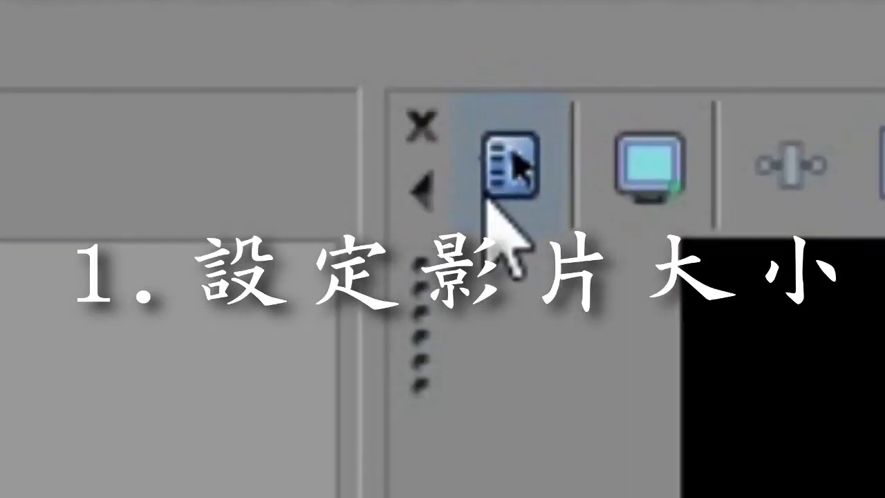
left_click(505, 190)
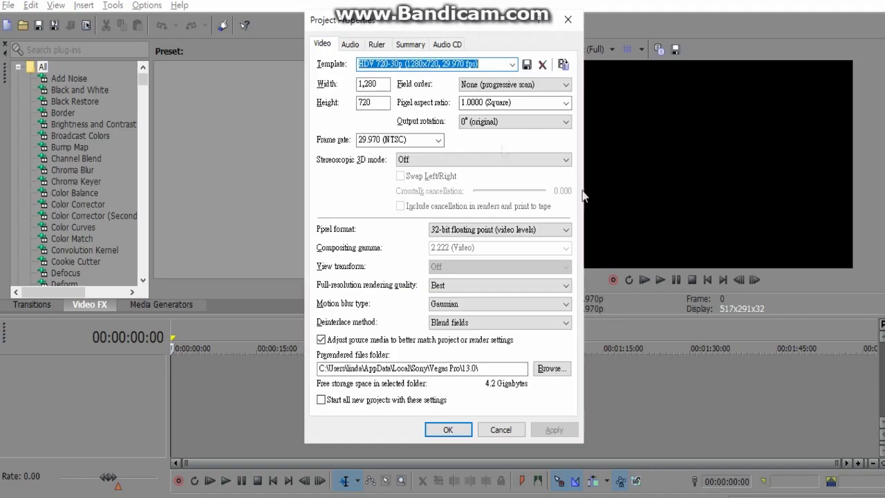
left_click(513, 64)
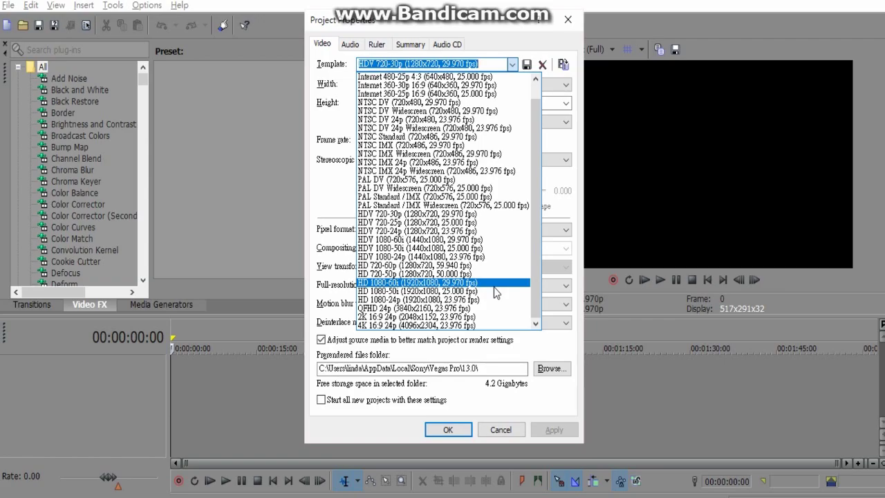
left_click(493, 287)
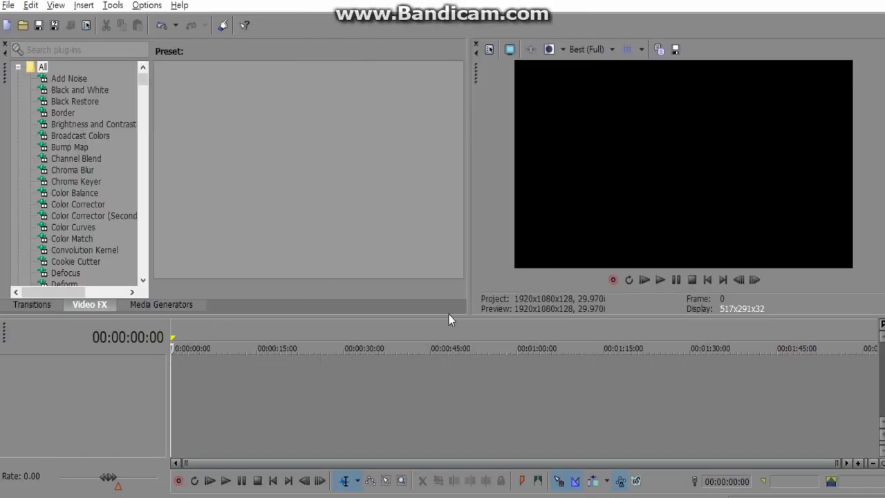
Examine the presets of the video effects from Add Noise through Color Balance and Color Corrector.
left_click(80, 78)
left_click(76, 91)
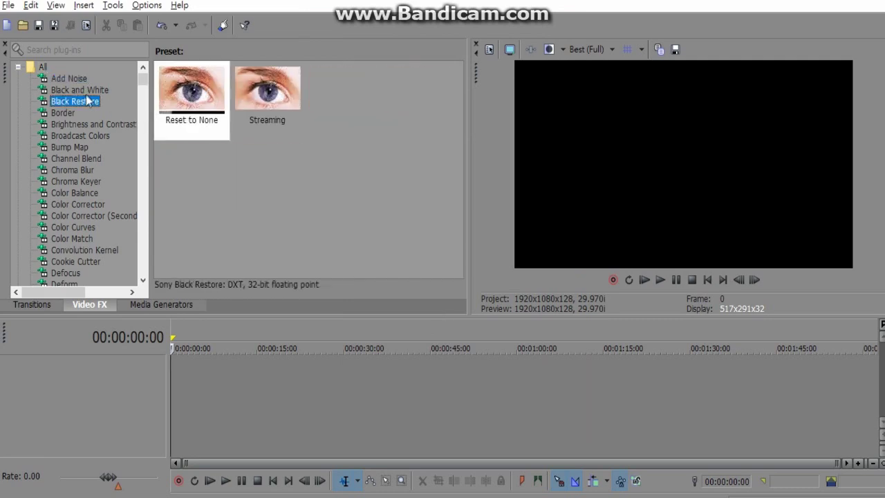
left_click(67, 123)
left_click(89, 136)
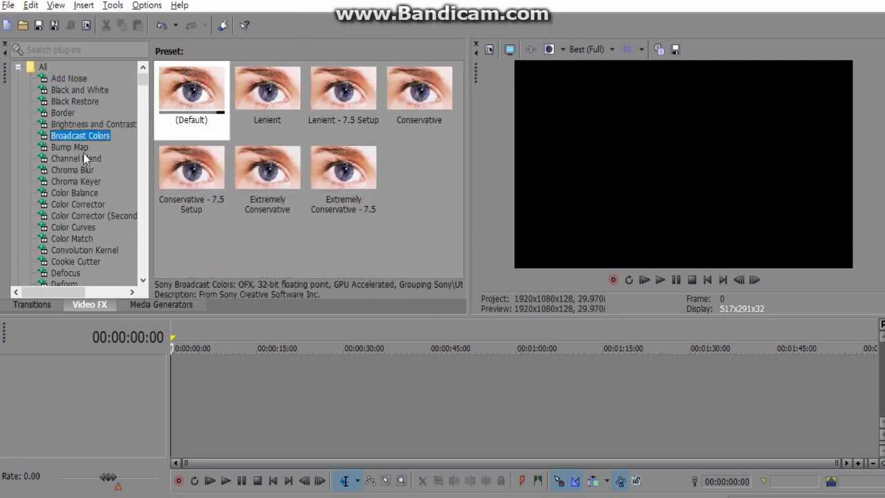
left_click(83, 158)
left_click(88, 171)
left_click(88, 180)
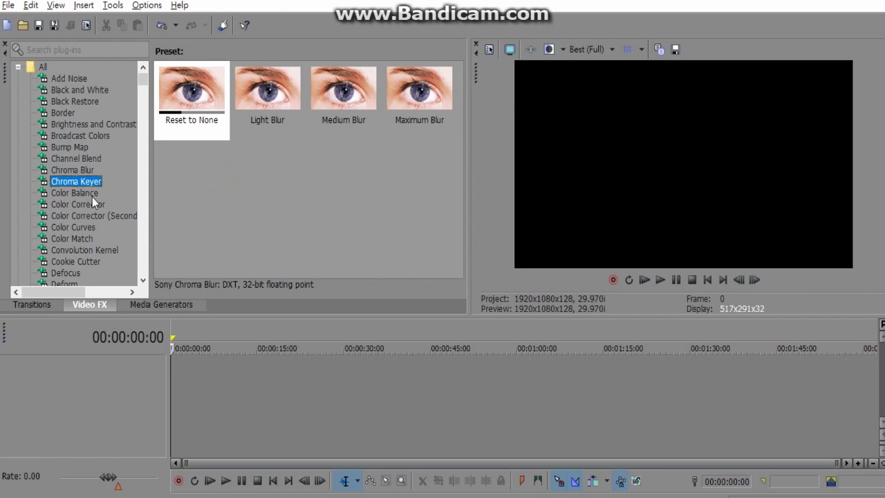
left_click(92, 195)
scroll(367, 218, "down", 3)
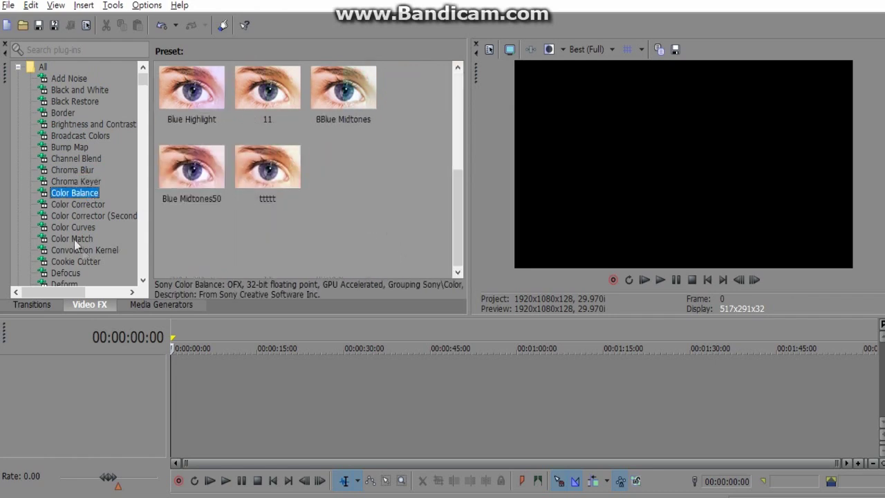
left_click(87, 205)
Look through the media generators, including the Credit Roll and Color Gradient presets.
left_click(166, 305)
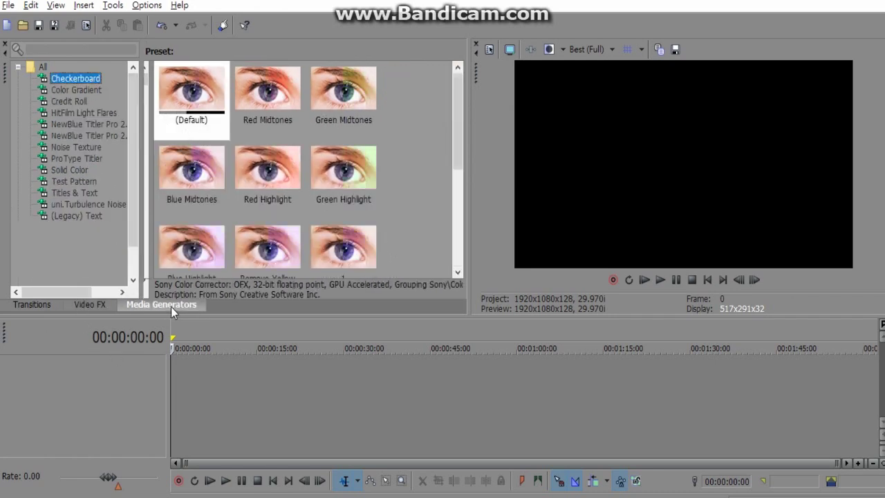
key("Down")
key("Down")
key("Down")
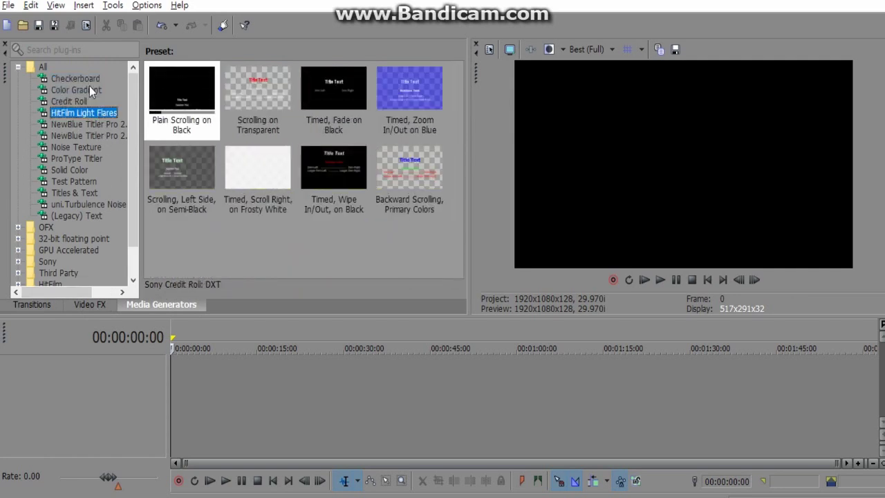
left_click(89, 88)
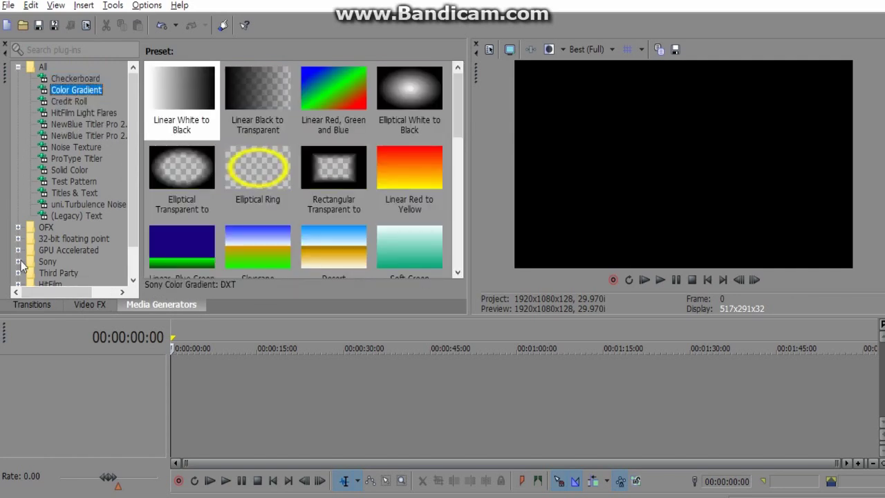
Browse the Sony transitions, such as Cross Effect, Linear Wipe and Spiral, and examine their presets.
left_click(31, 305)
left_click(18, 66)
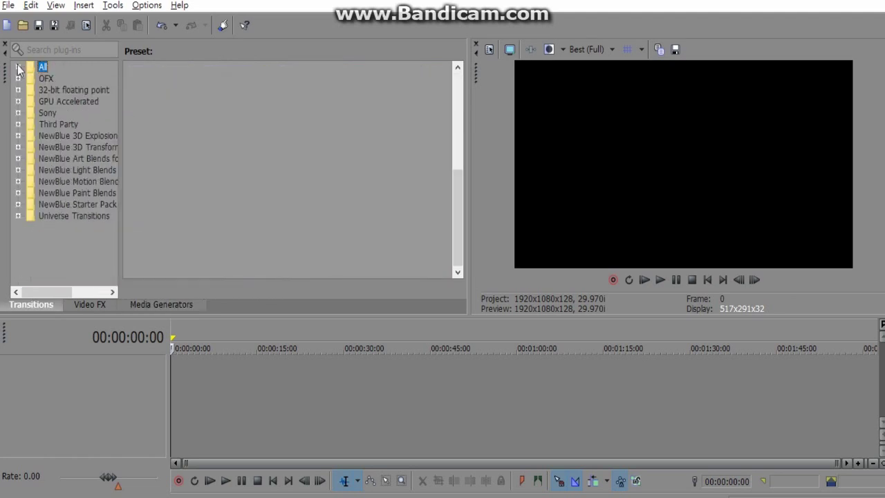
left_click(19, 113)
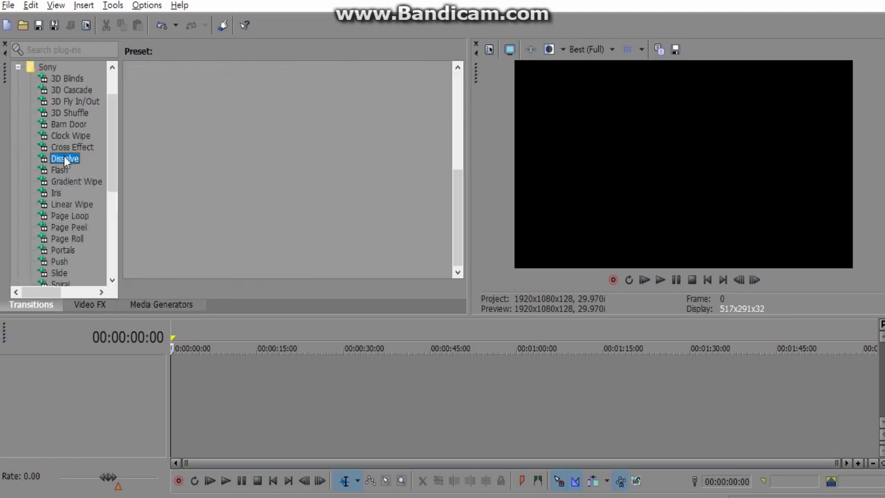
left_click(67, 147)
scroll(79, 213, "down", 6)
scroll(398, 228, "down", 2)
scroll(74, 125, "up", 3)
left_click(72, 124)
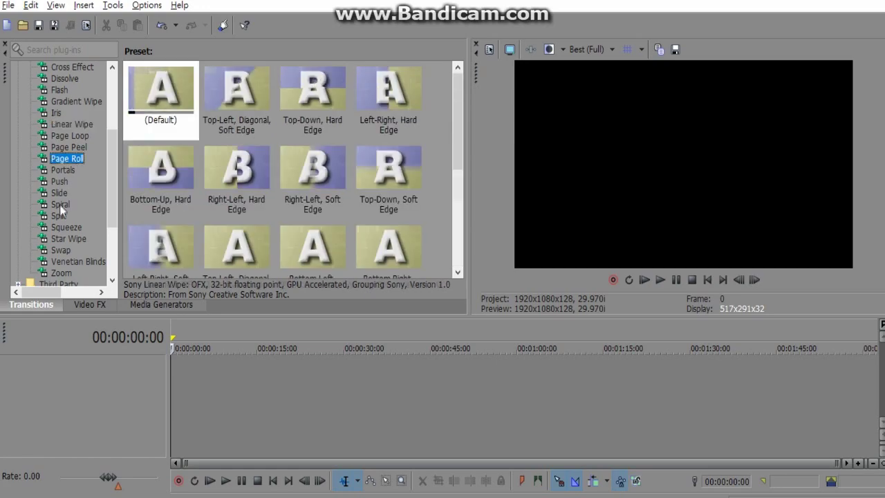
left_click(60, 204)
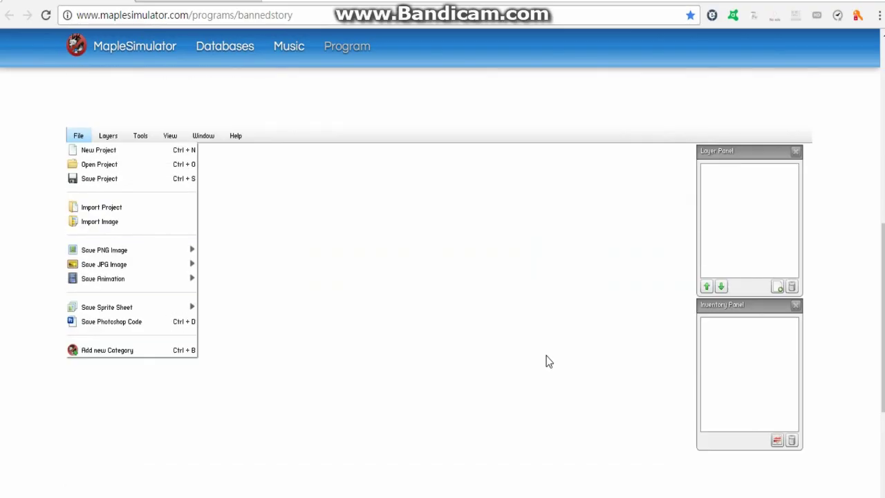
Switch to the BannedStory page on MapleSimulator in the browser and open the Thumbnail Gallery.
scroll(547, 362, "down", 1)
left_click(407, 239)
scroll(407, 242, "up", 1)
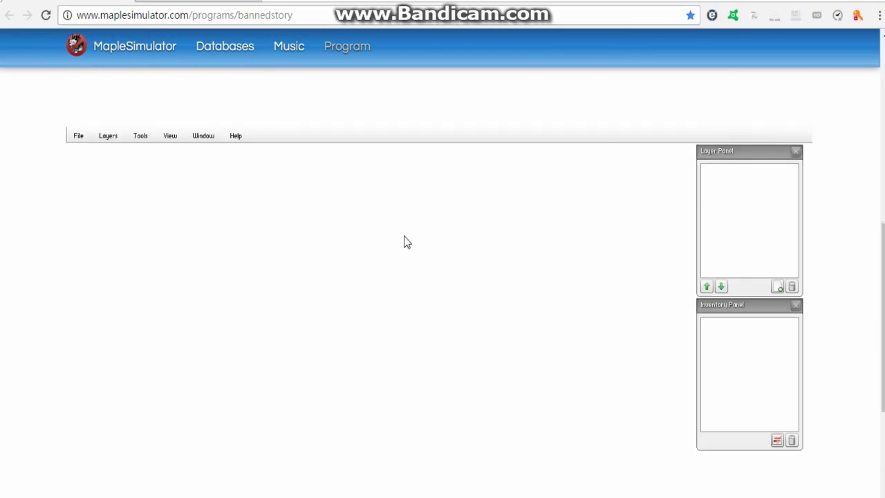
left_click_drag(883, 378, 883, 369)
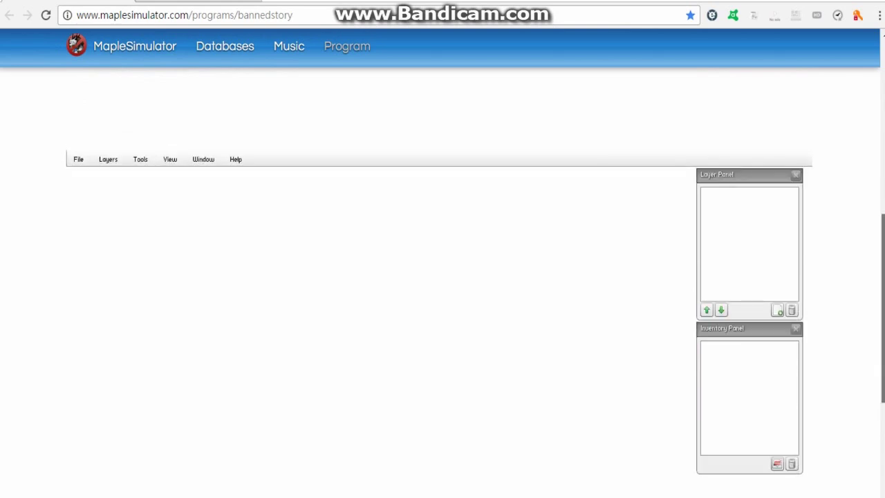
scroll(442, 276, "down", 1)
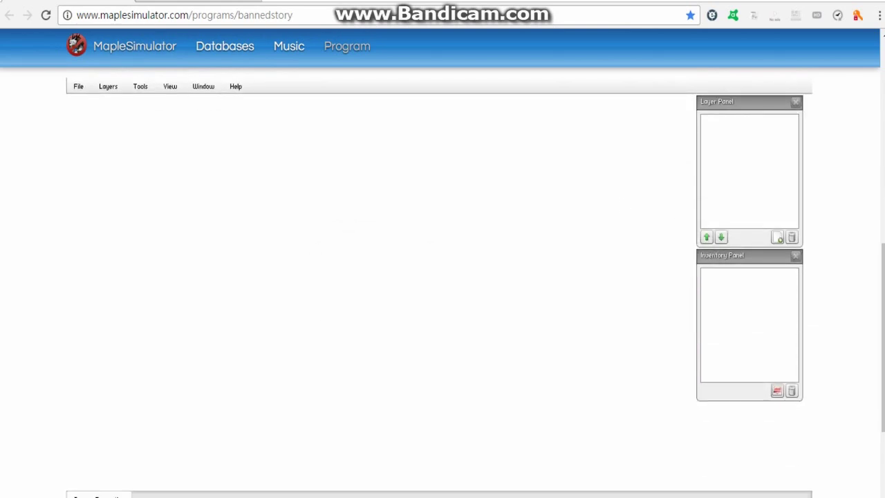
left_click_drag(882, 266, 882, 269)
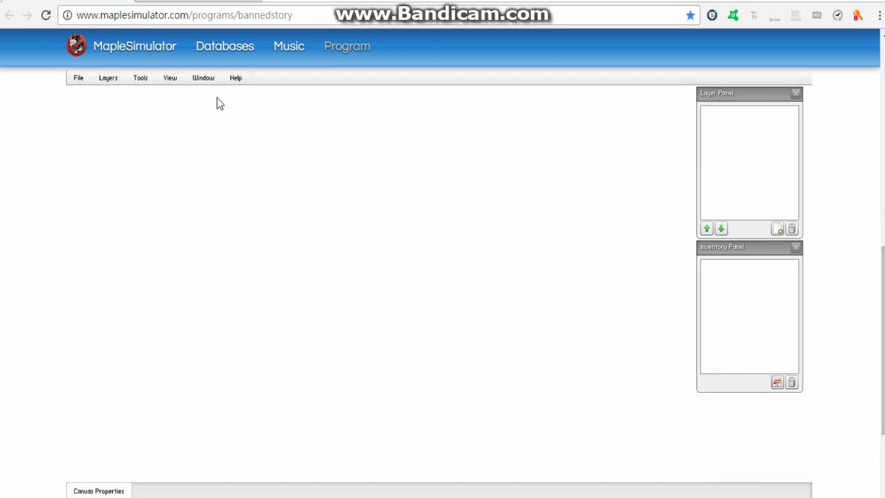
left_click(206, 78)
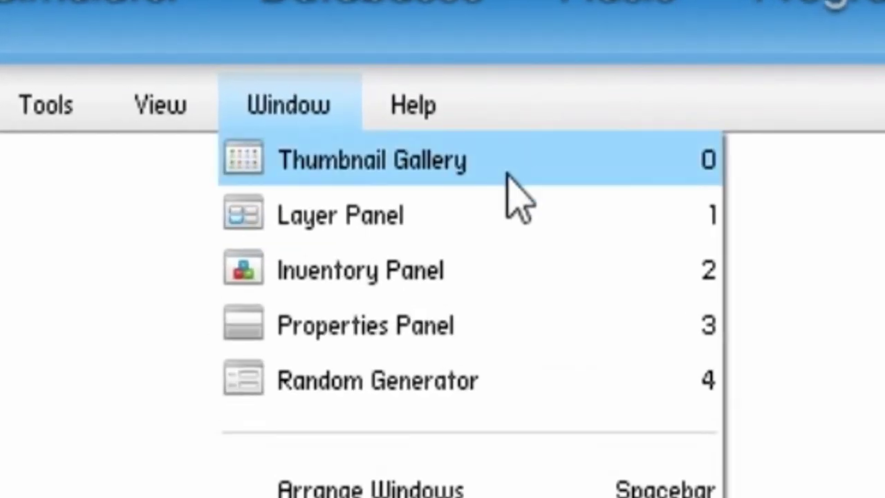
left_click(508, 174)
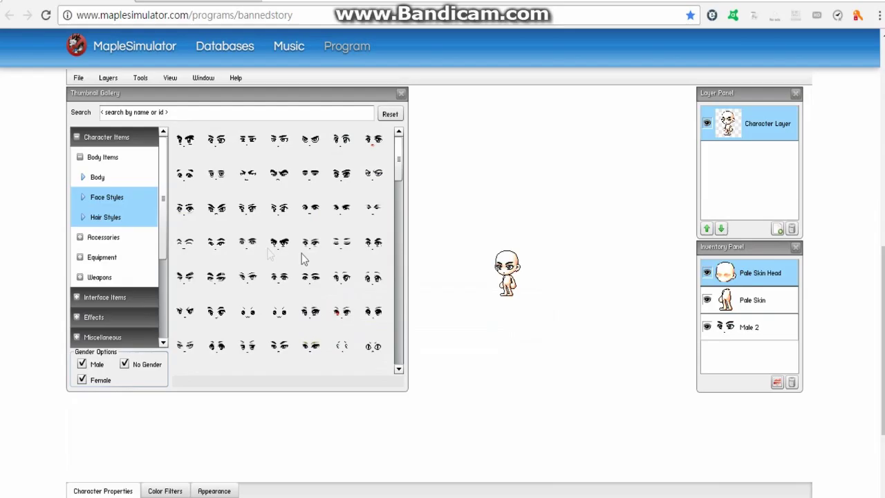
Browse the gallery's character items across hair styles, face, eye and ear accessories, equipment and weapons.
left_click(110, 218)
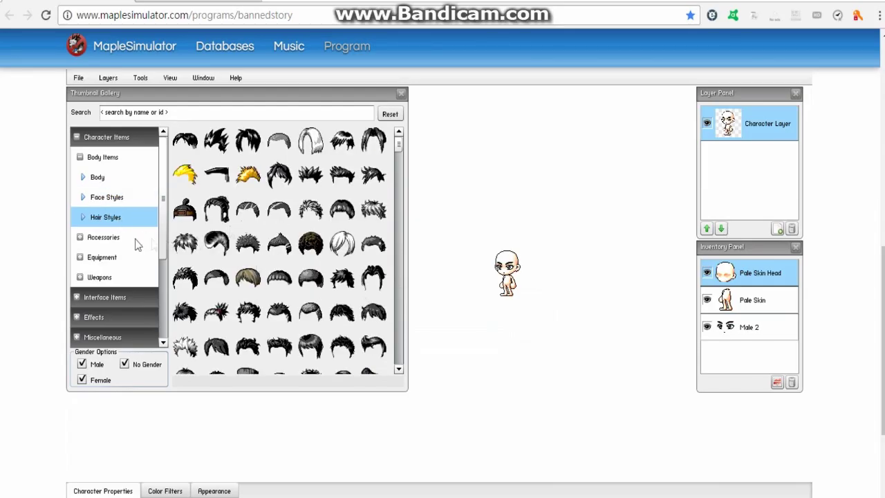
left_click(103, 239)
left_click(116, 260)
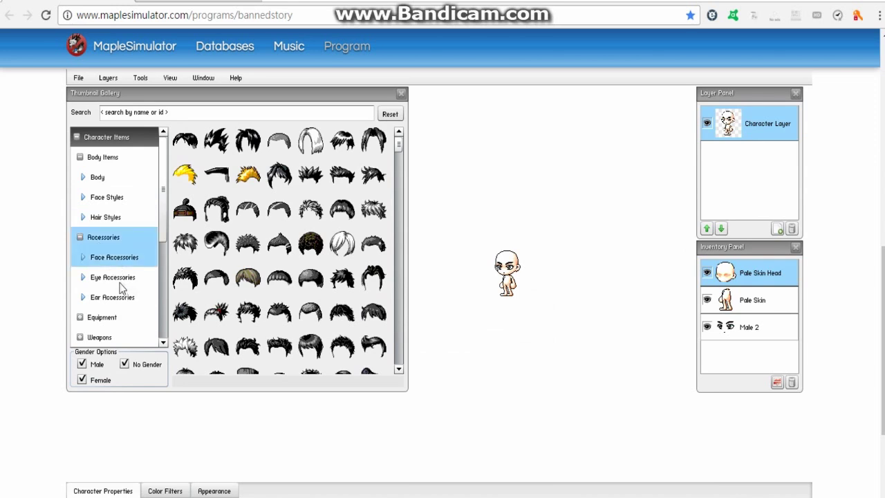
left_click(128, 280)
left_click(141, 299)
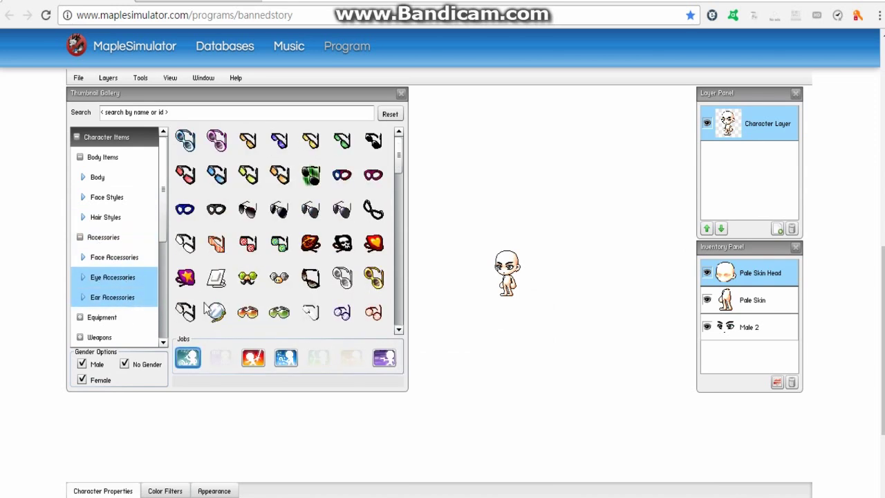
scroll(116, 210, "down", 3)
left_click(115, 206)
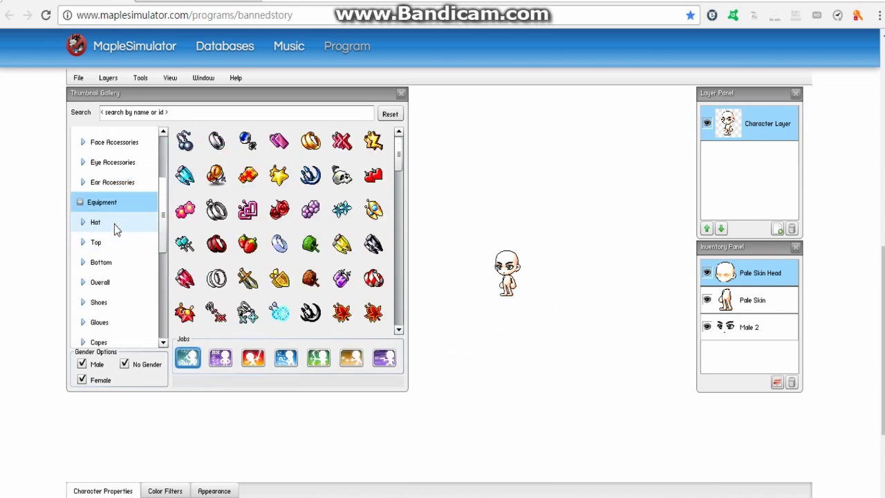
scroll(164, 239, "down", 2)
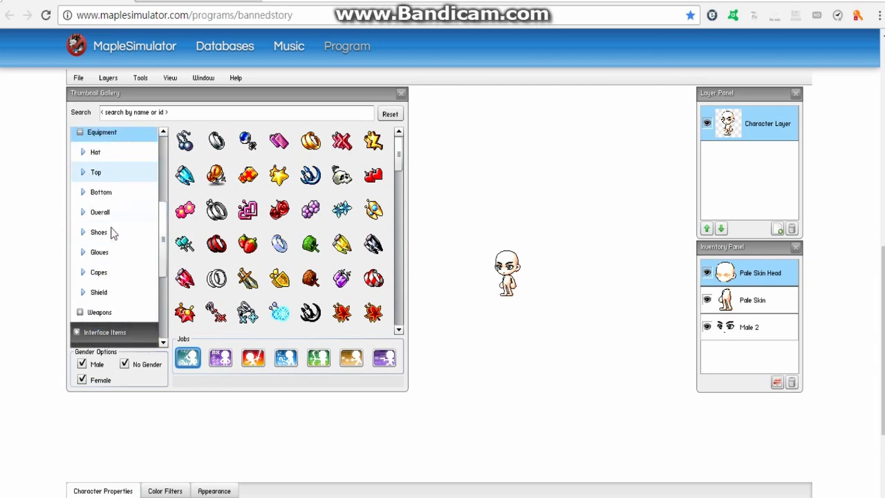
left_click(115, 313)
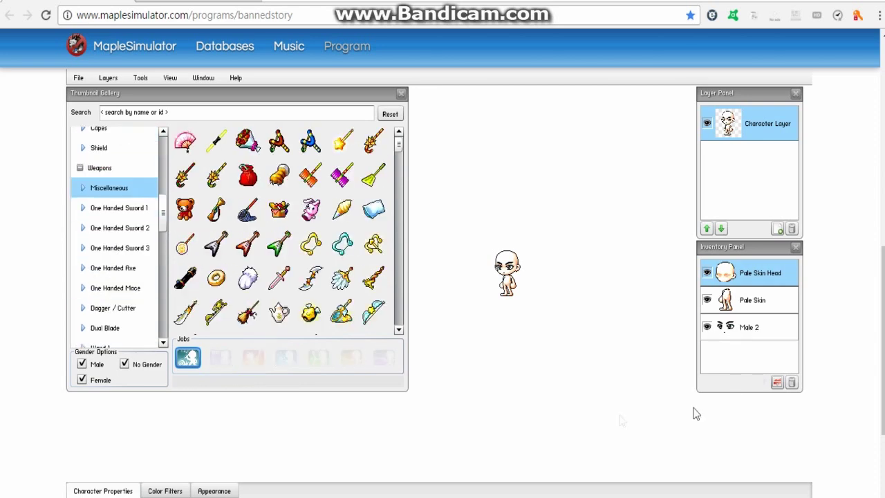
Try to save the character project to the desktop as BannedStory_Project in .bsproj format.
left_click(79, 78)
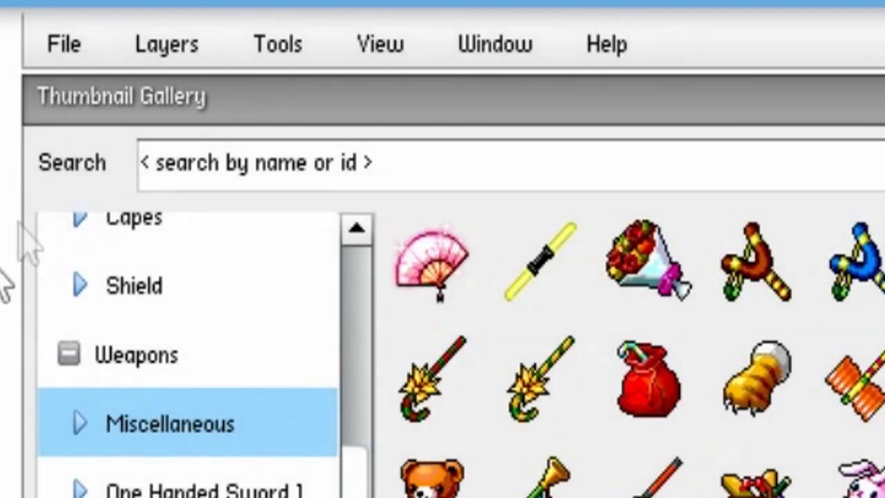
left_click(79, 78)
left_click(340, 201)
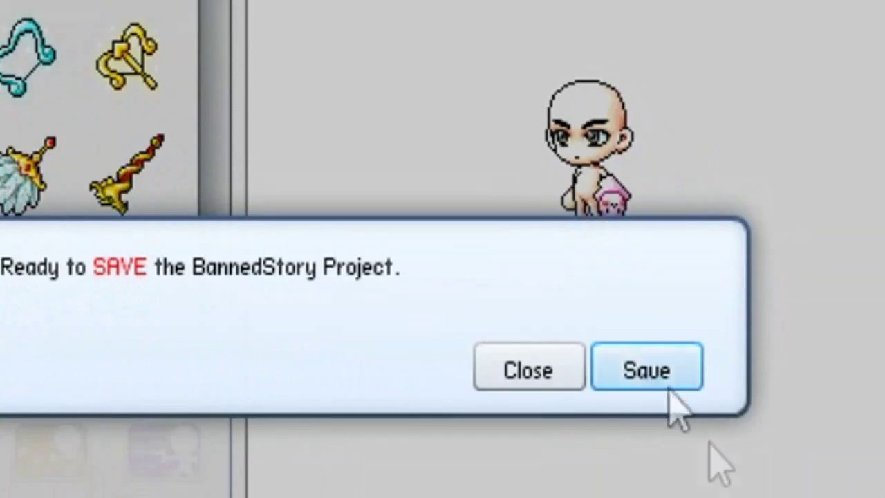
left_click(669, 389)
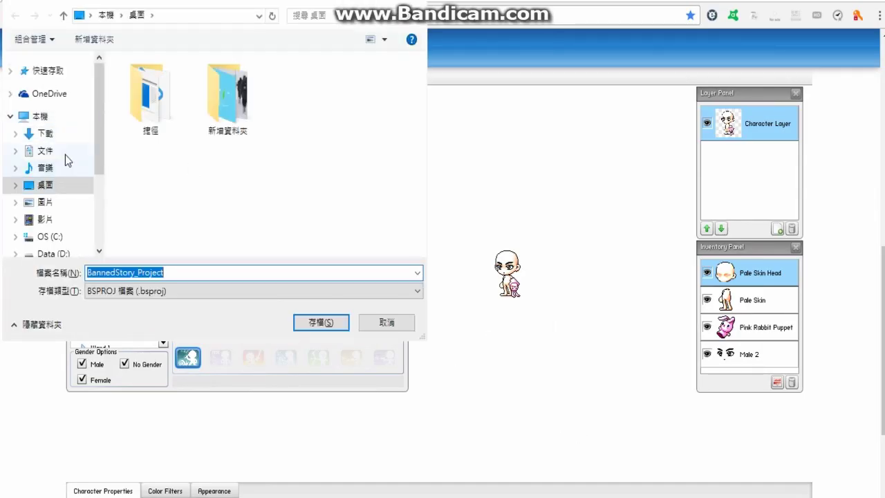
left_click(387, 322)
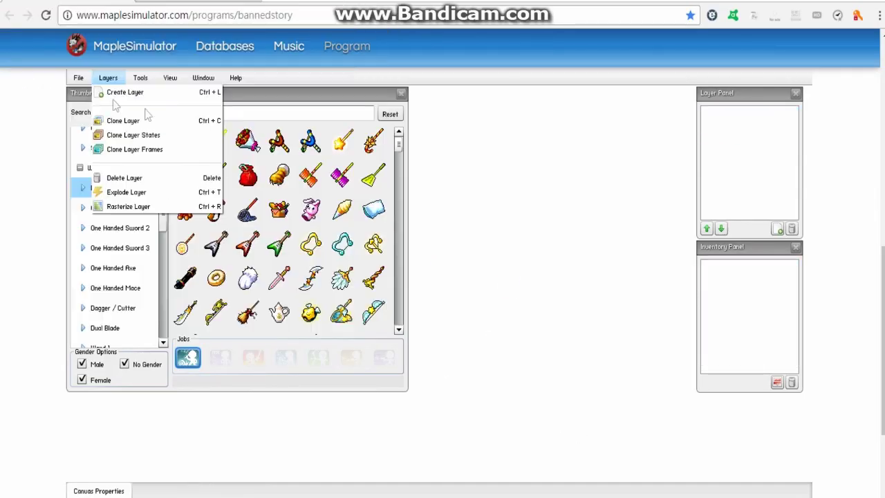
Open the existing project BannedStory_Project.bsproj from the desktop and dismiss the recorder window covering the page.
left_click(78, 77)
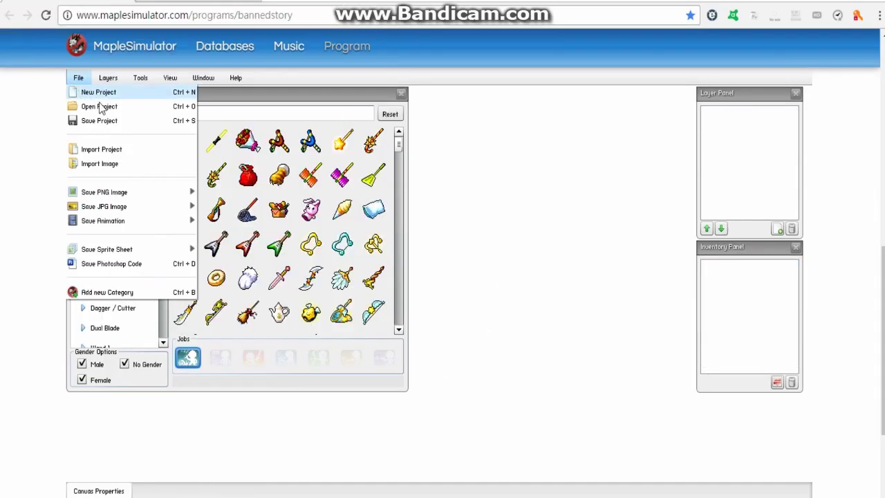
left_click(104, 109)
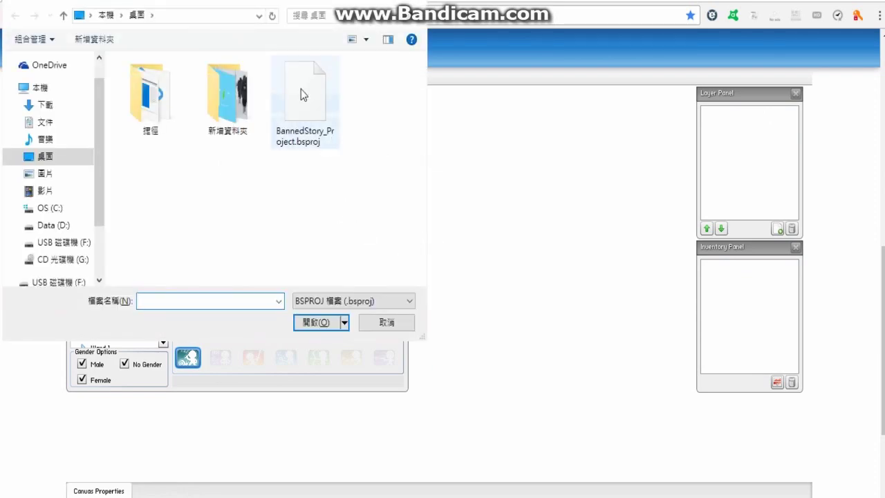
double_click(301, 89)
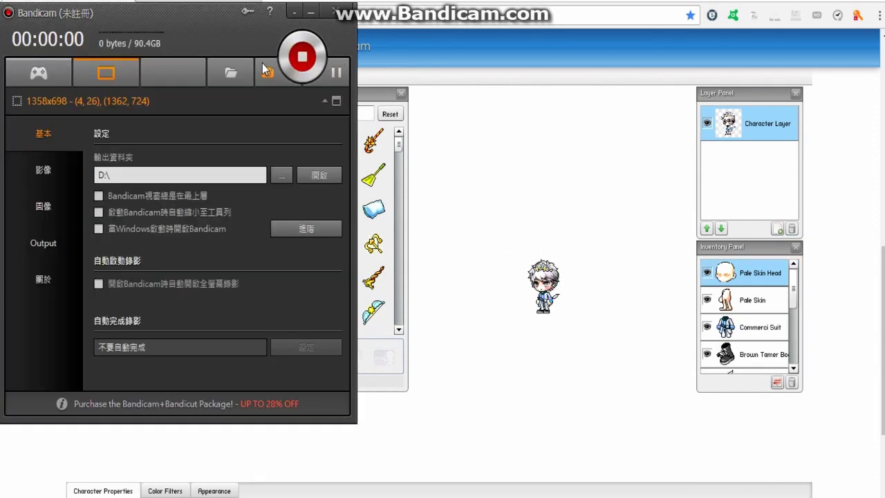
left_click(484, 50)
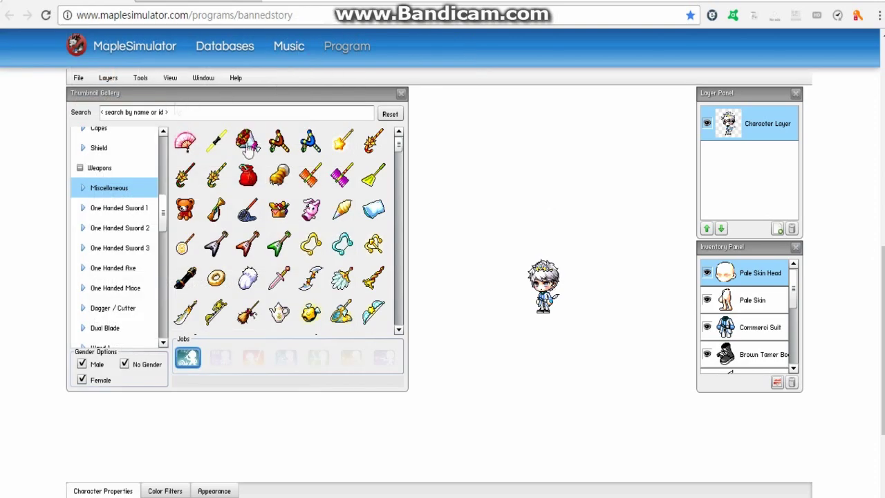
Explode the character layer into separate pieces and toggle the visibility of individual pieces, including the crown.
left_click(113, 80)
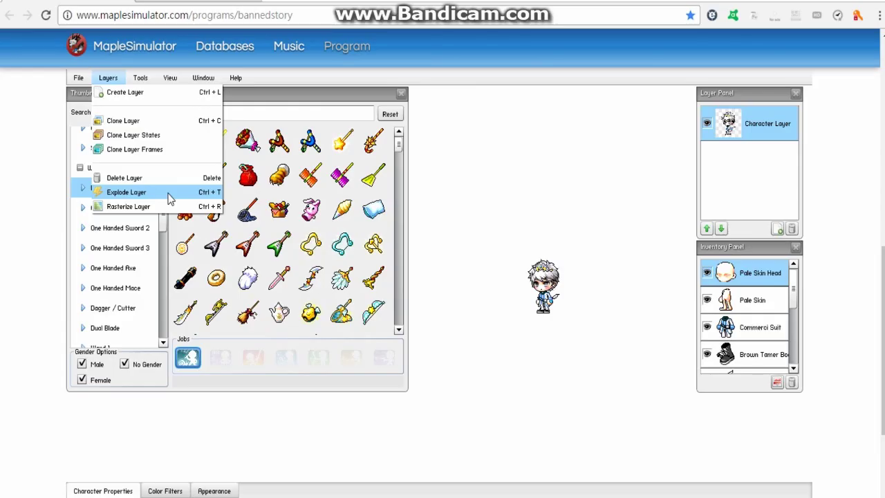
left_click(170, 200)
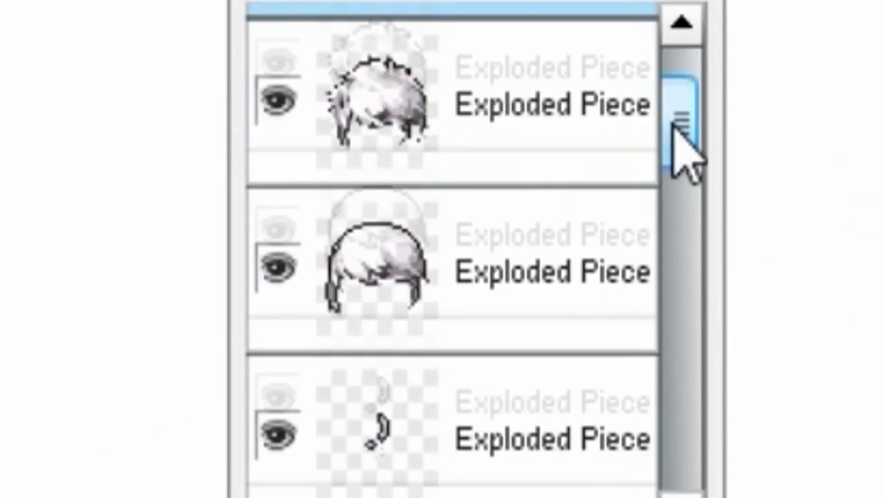
left_click_drag(792, 132, 795, 142)
left_click_drag(697, 187, 712, 360)
left_click_drag(801, 185, 794, 123)
left_click(722, 208)
left_click(747, 126)
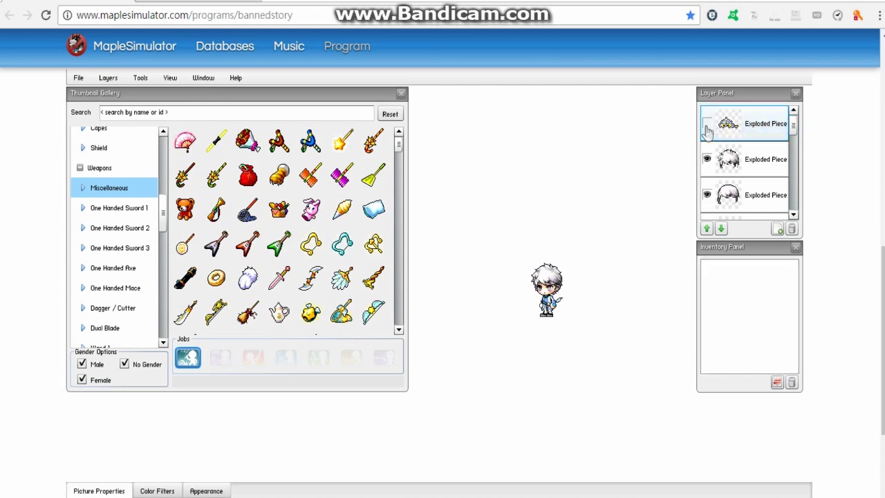
Save the whole scene with only the crown and hair pieces visible as PNG image 1 on the desktop.
left_click(108, 78)
left_click(78, 78)
mouse_move(172, 192)
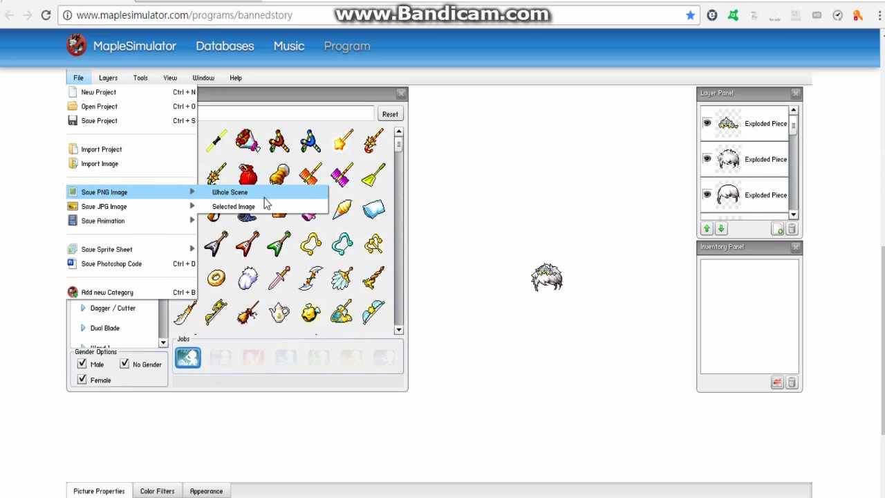
left_click(235, 206)
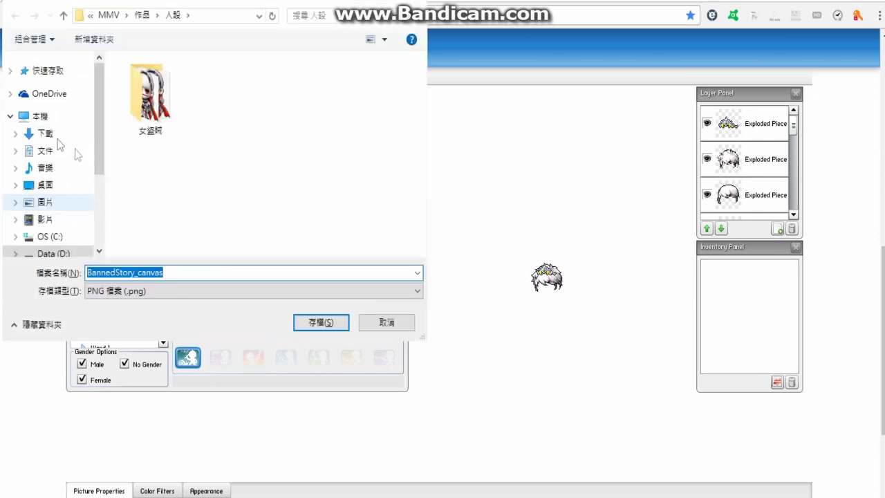
Show only the earring, face, blush and head pieces and save the scene as PNG image 2 on the desktop.
left_click(706, 124)
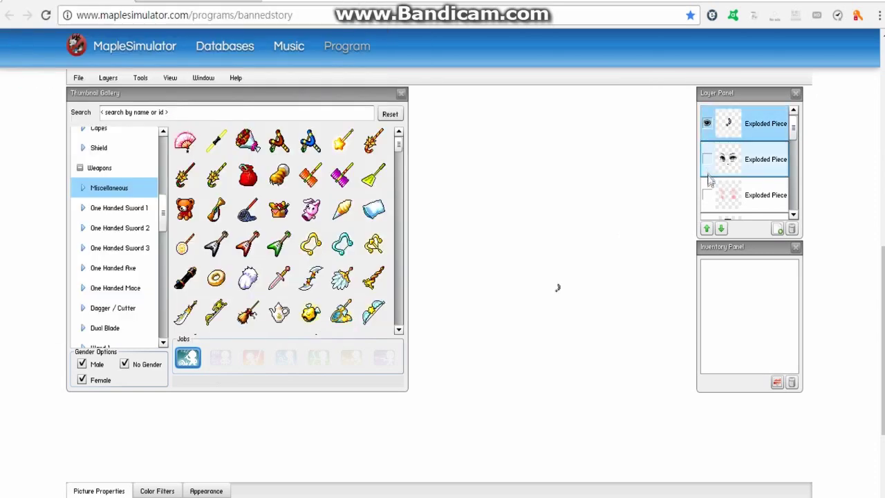
left_click(706, 160)
left_click(706, 195)
left_click_drag(793, 131, 795, 155)
left_click(707, 160)
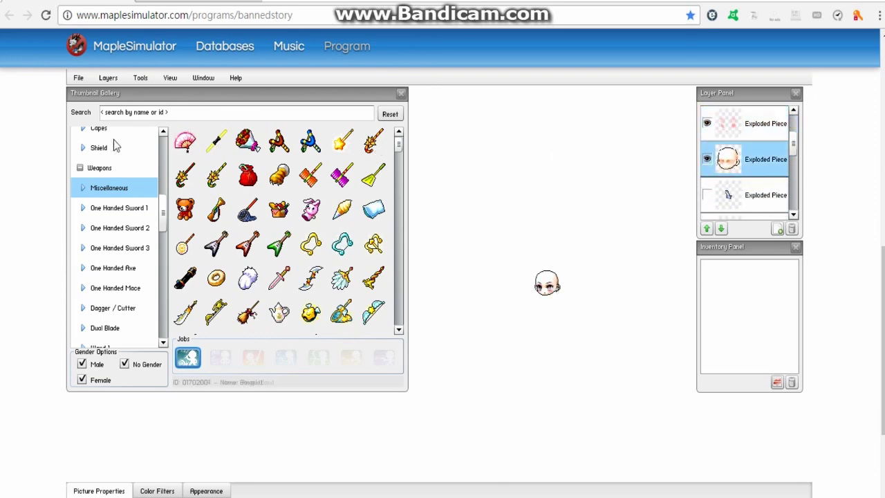
left_click(78, 77)
mouse_move(125, 189)
left_click(235, 206)
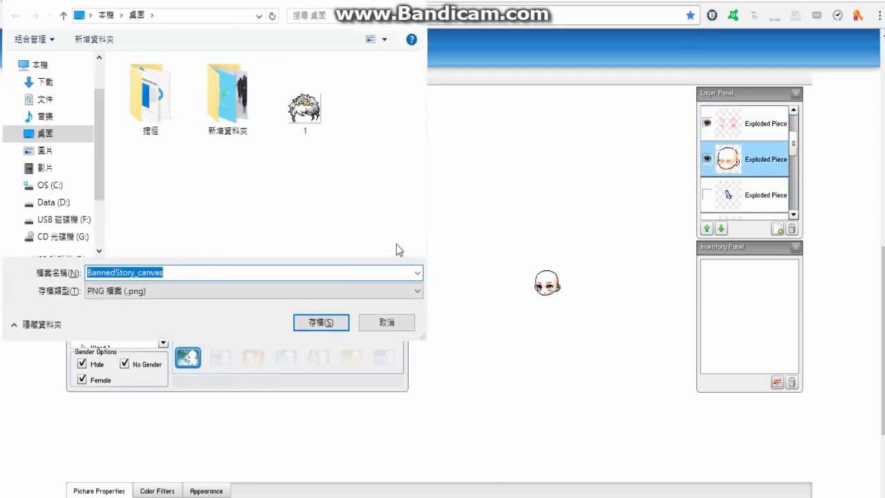
key("Return")
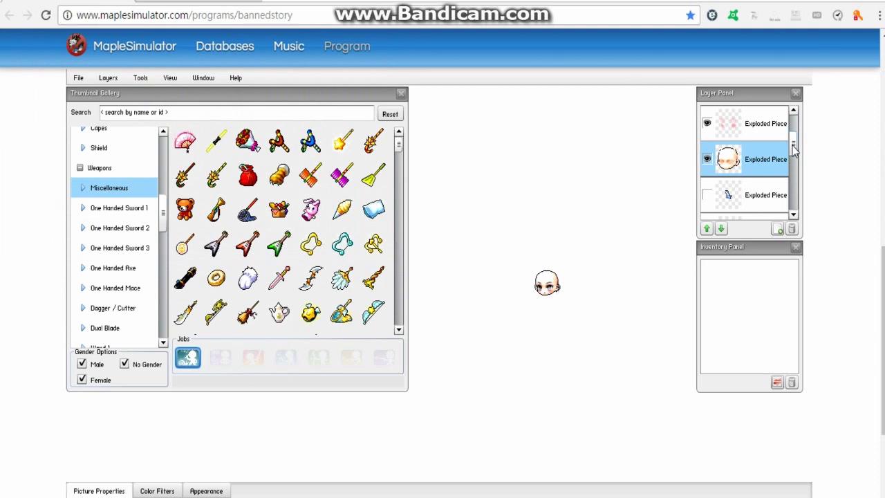
Show only the arm and sleeve pieces and save the whole scene as PNG image 3 on the desktop.
left_click_drag(794, 150, 794, 136)
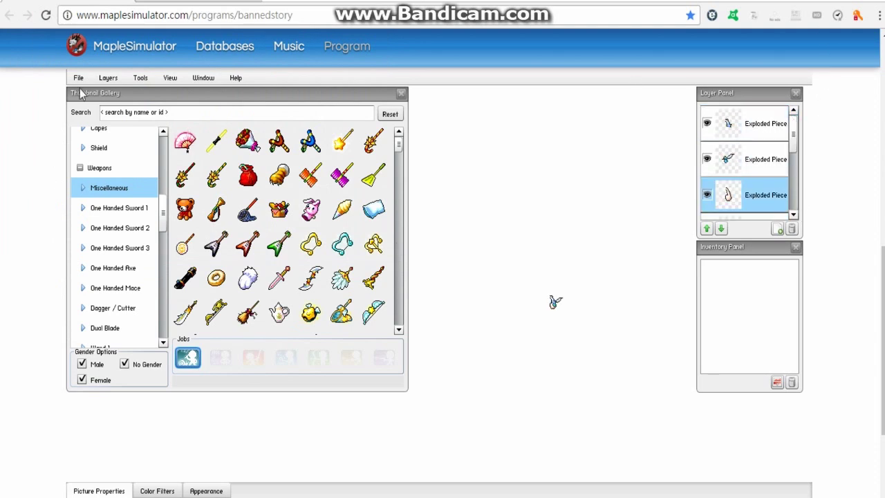
left_click(78, 77)
mouse_move(150, 195)
left_click(231, 194)
type("3")
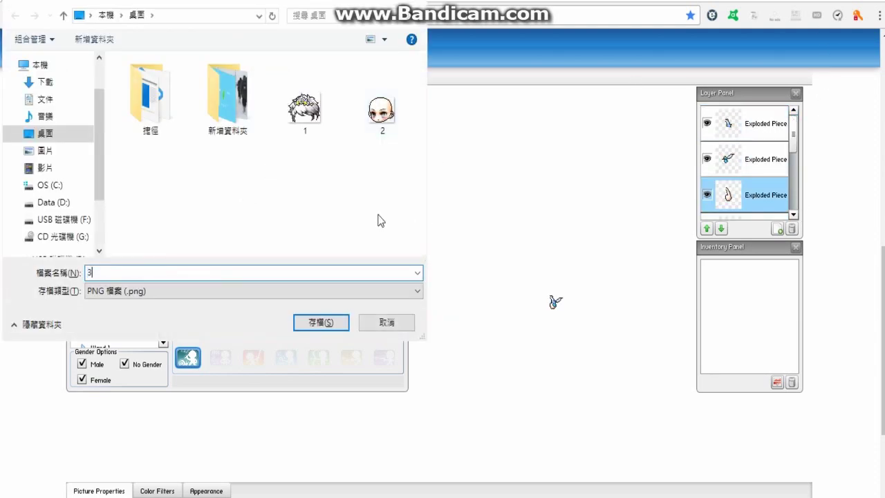
key("Return")
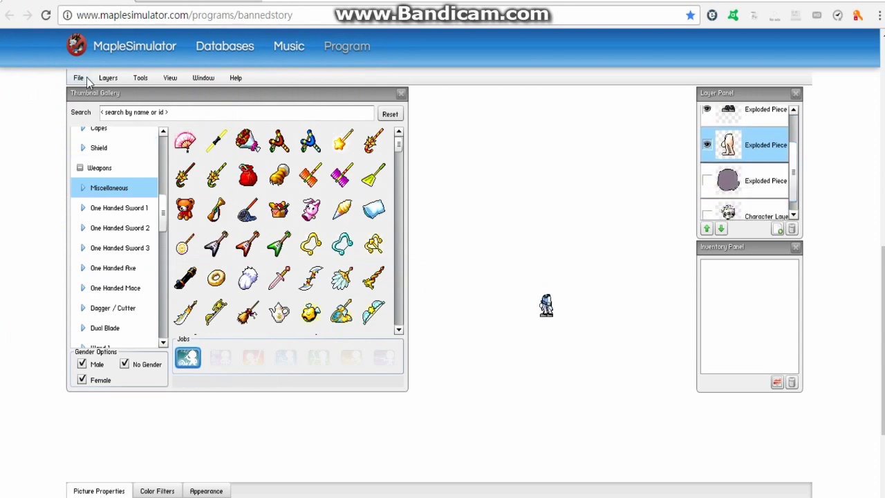
Save the scene with only the body, suit and shoe pieces visible as PNG image 4 on the desktop.
left_click(79, 78)
left_click(212, 193)
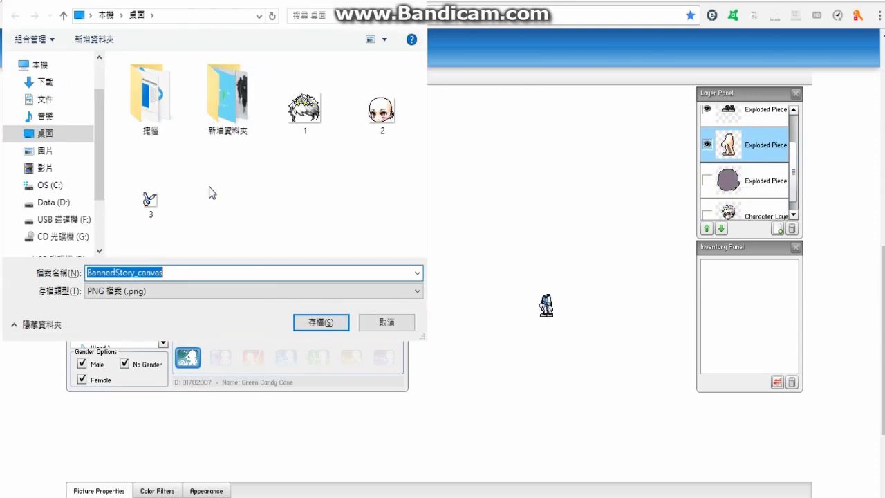
key("Return")
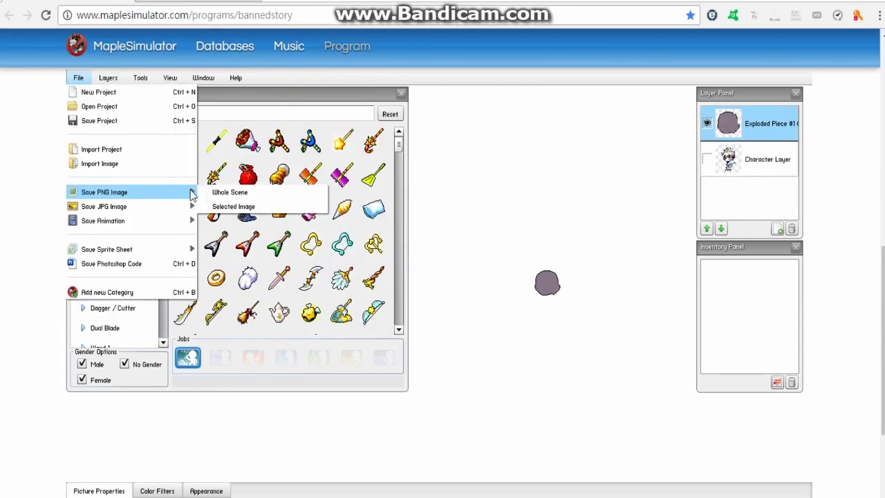
Save the scene with only the grey head-shaped piece visible as PNG image 5 on the desktop.
left_click(177, 179)
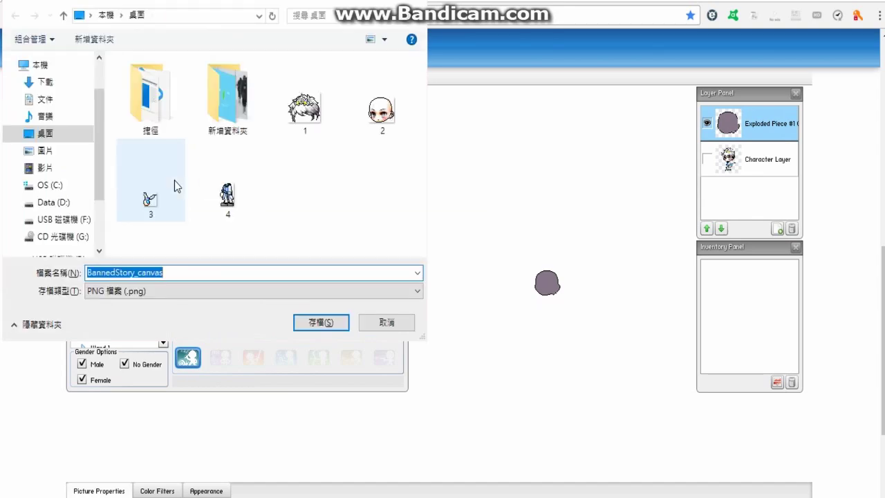
type("5")
key("Return")
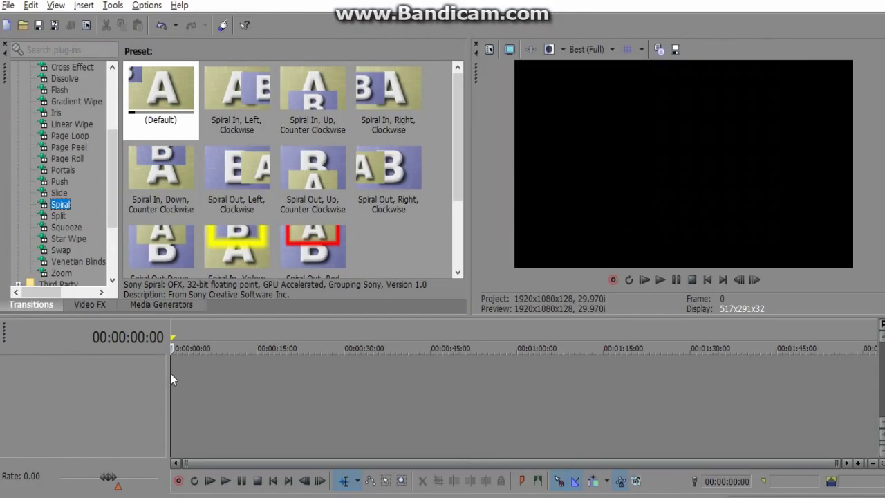
Switch to Vegas Pro and place body image 4 and head image 2 on separate tracks at the timeline start, head on top.
left_click_drag(170, 373, 173, 375)
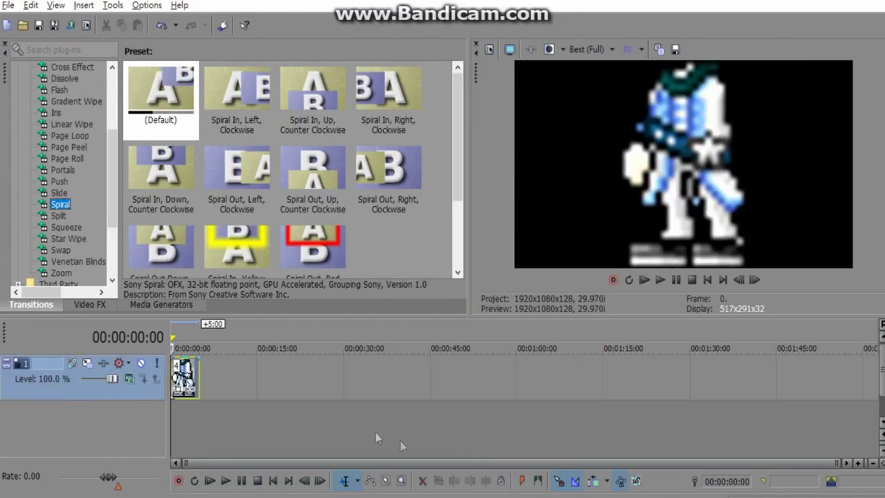
right_click(434, 496)
left_click(482, 430)
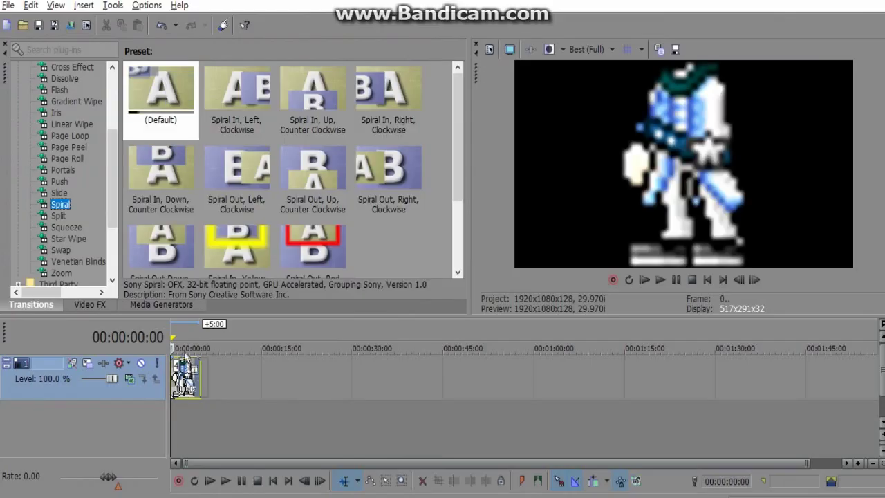
left_click_drag(185, 355, 178, 347)
scroll(356, 387, "up", 7)
Use Track Motion to shrink the head track to about 821 × 462 and the body track to about 1,011 × 569, aligned beneath the head.
left_click(86, 363)
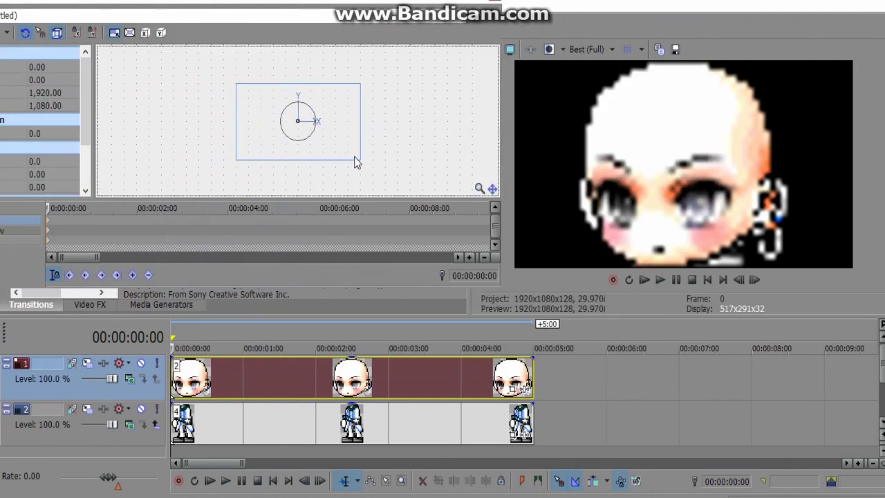
left_click_drag(361, 164, 290, 116)
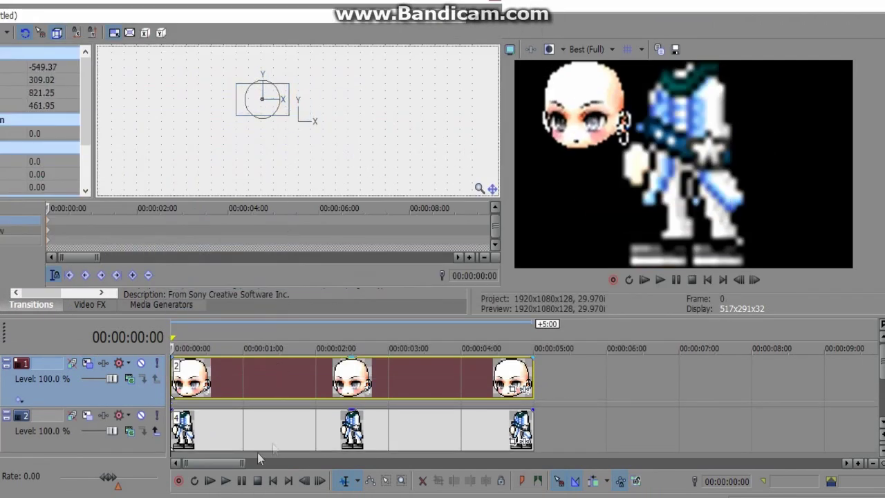
left_click(96, 415)
left_click_drag(361, 162, 288, 146)
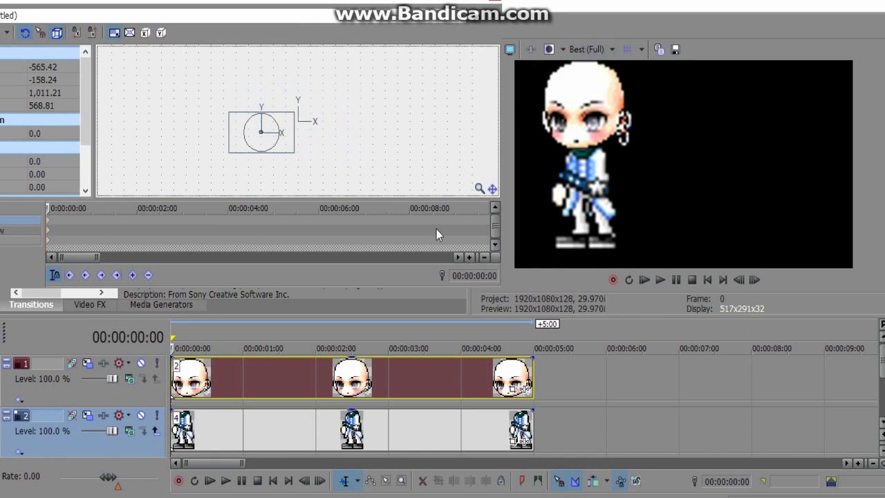
left_click(677, 48)
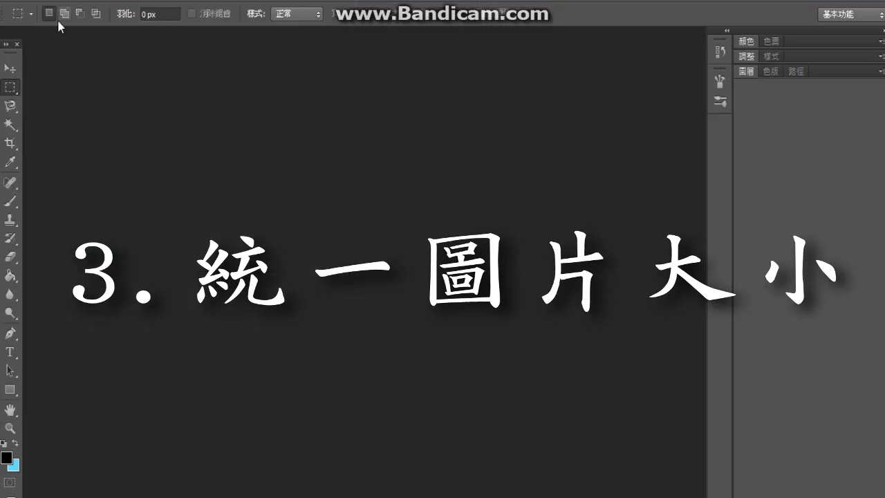
Switch to Photoshop, open the template image 3.png and check its pixel dimensions in Image Size.
left_click(36, 1)
left_click(184, 8)
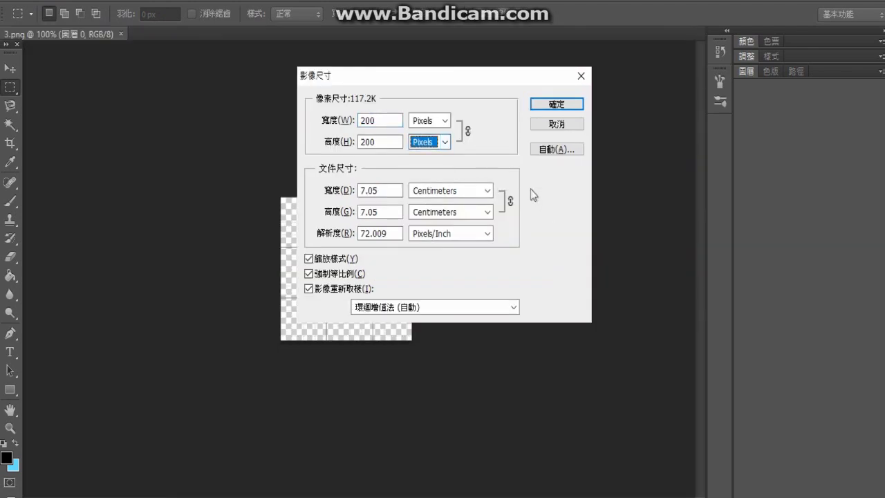
left_click(578, 127)
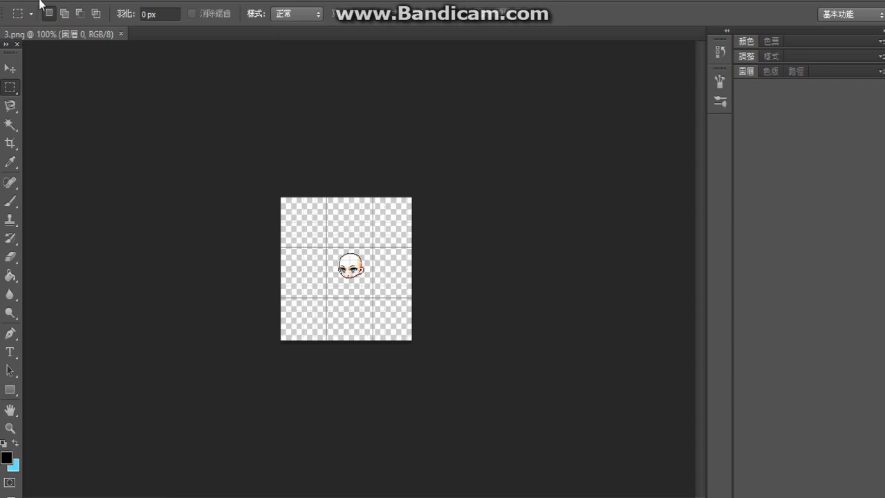
Open the exported character images 1.png to 5.png from the desktop and float all documents in separate windows.
key("ctrl+o")
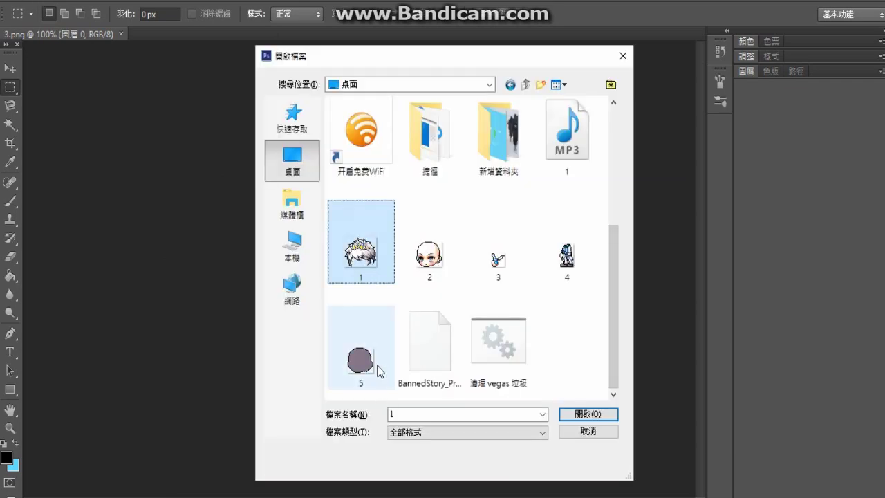
left_click(377, 370, "shift")
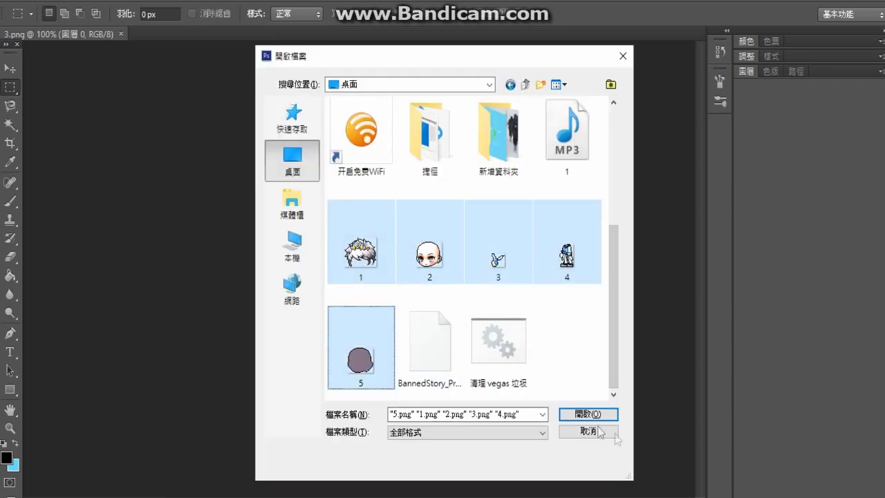
left_click(587, 417)
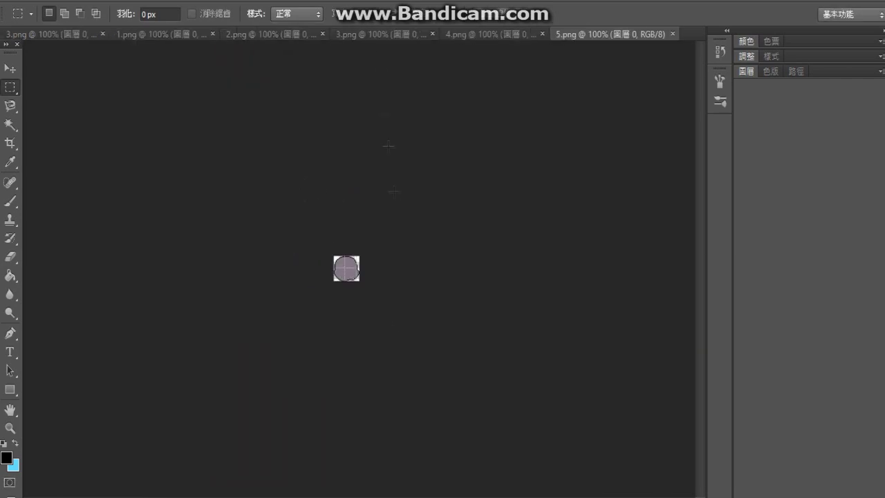
left_click(344, 1)
mouse_move(374, 39)
left_click(455, 189)
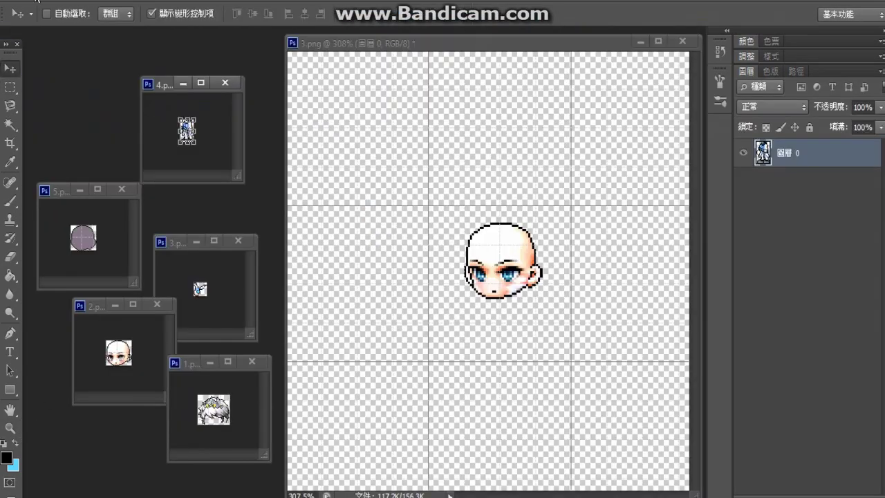
Open image 6 from the desktop, place its full character over the template head as a reference, and close image 6.
left_click(38, 2)
left_click(59, 25)
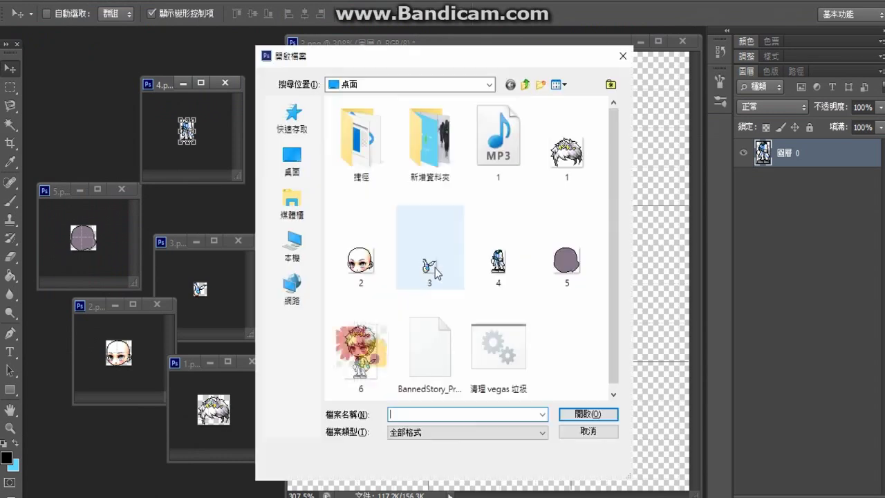
double_click(361, 345)
left_click_drag(175, 101, 66, 41)
left_click_drag(100, 83, 527, 261)
left_click_drag(515, 215, 532, 223)
left_click(123, 41)
Hide the template's original head layer, place the hair from 1.png over the reference character, and close 1.png.
left_click(743, 180)
left_click(832, 185)
left_click(799, 151)
left_click_drag(144, 370, 606, 253)
left_click(257, 362)
Place the head from 2.png over the reference character, move its layer below the hair, and close 2.png.
left_click_drag(126, 351, 591, 268)
left_click_drag(838, 164, 823, 190)
left_click(743, 181)
left_click(744, 181)
left_click(157, 304)
Align the grey head shape from 5.png over the head, hide it, move its layer below the head layer, and close 5.png.
left_click_drag(82, 239, 529, 244)
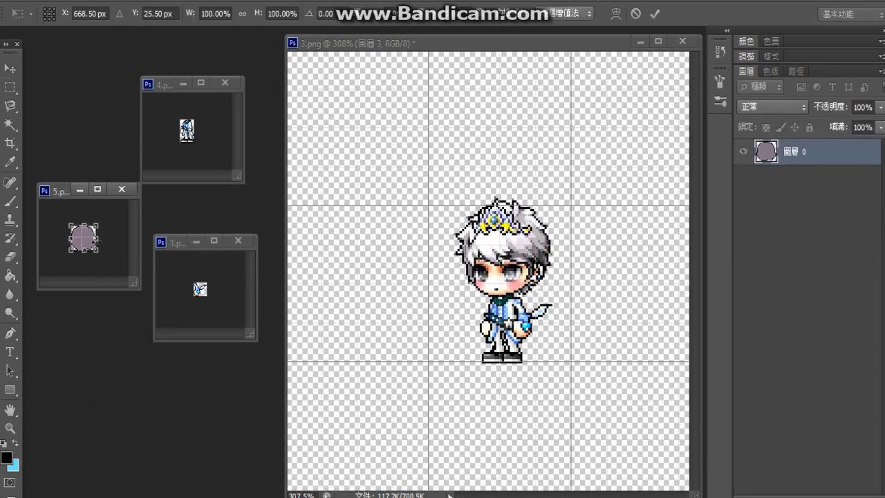
key("Escape")
left_click(10, 428)
left_click(84, 238)
left_click(10, 68)
left_click_drag(92, 232, 527, 241)
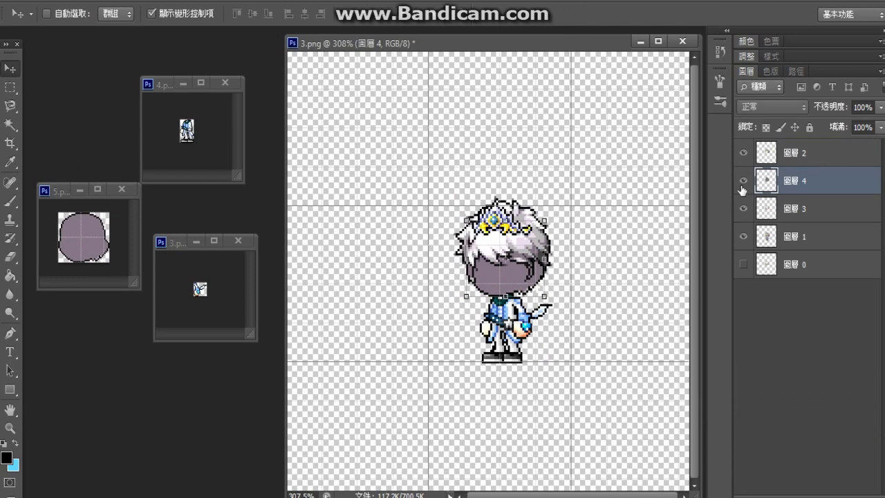
left_click(743, 181)
left_click_drag(823, 182, 820, 219)
left_click(122, 189)
Place the body from 4.png over the reference character's body and close 4.png.
left_click(447, 201)
left_click_drag(187, 133, 516, 297)
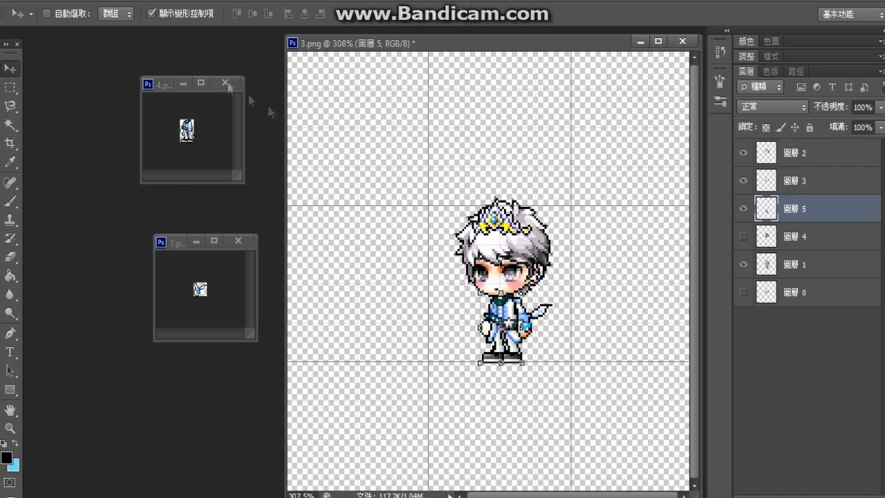
left_click(224, 83)
Place the arm from 3.png over the reference character, close its document, and hide the four uppermost layers.
left_click_drag(200, 289, 543, 314)
left_click(237, 240)
left_click_drag(743, 154, 743, 237)
left_click(29, 1)
left_click(66, 168)
left_click(288, 156)
scroll(429, 215, "down", 3)
left_click(598, 308)
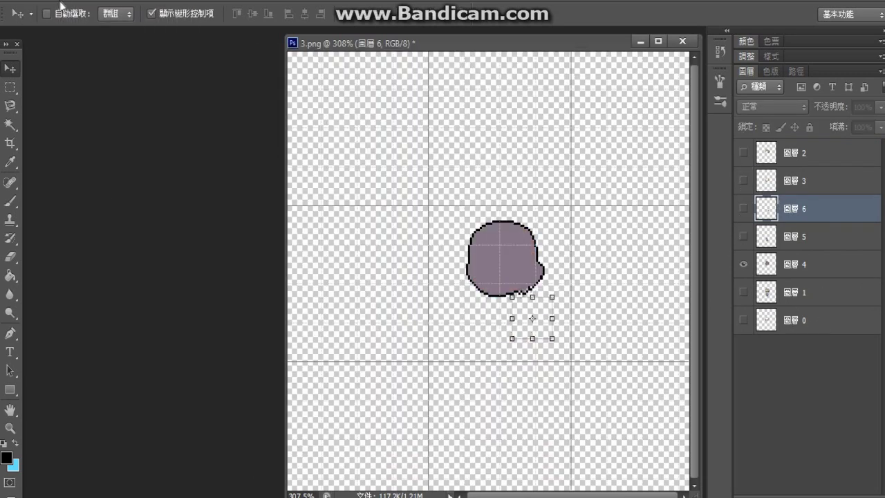
Save the grey head shape as a PNG on the desktop, overwriting 5.png, with the default PNG options.
left_click(63, 0)
left_click(90, 164)
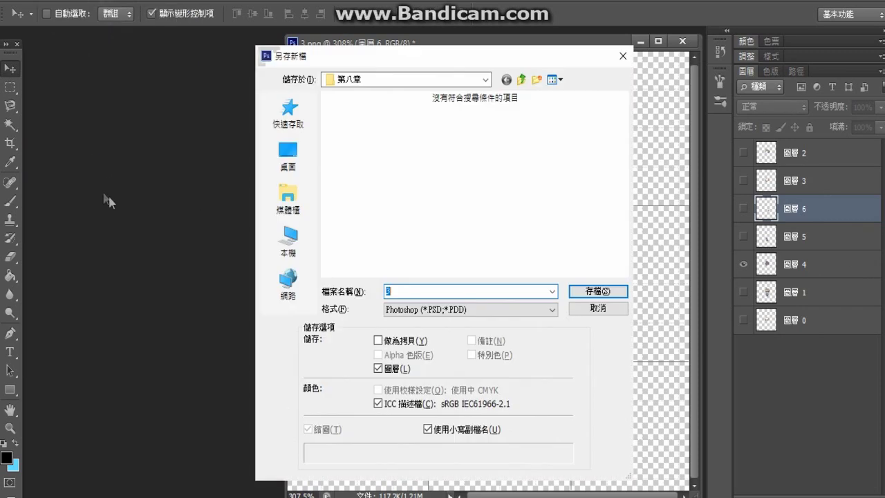
left_click(309, 173)
scroll(567, 249, "down", 3)
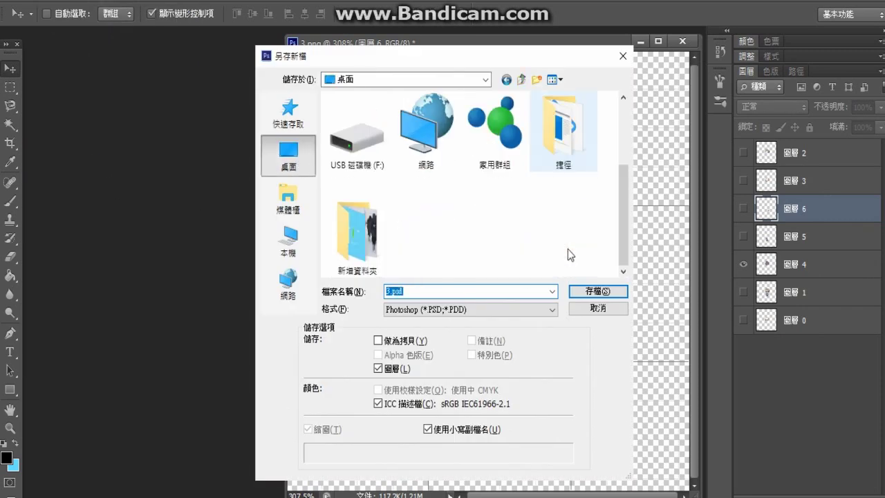
left_click(505, 312)
left_click(449, 438)
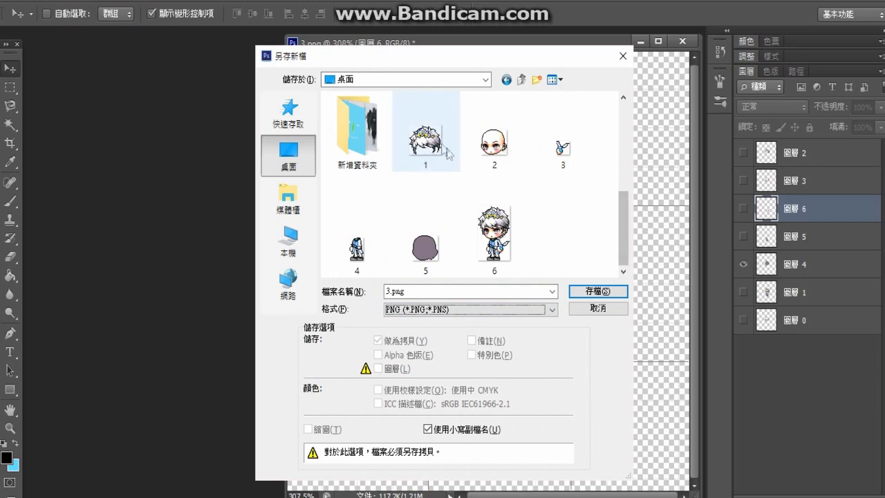
left_click(420, 253)
left_click(609, 291)
left_click(470, 194)
left_click(488, 145)
Show only the body layer and save it as a PNG on the desktop, overwriting 4.png.
left_click(743, 237)
left_click(69, 164)
left_click(288, 158)
left_click(506, 310)
left_click(449, 438)
scroll(484, 228, "down", 3)
left_click(358, 238)
left_click(608, 292)
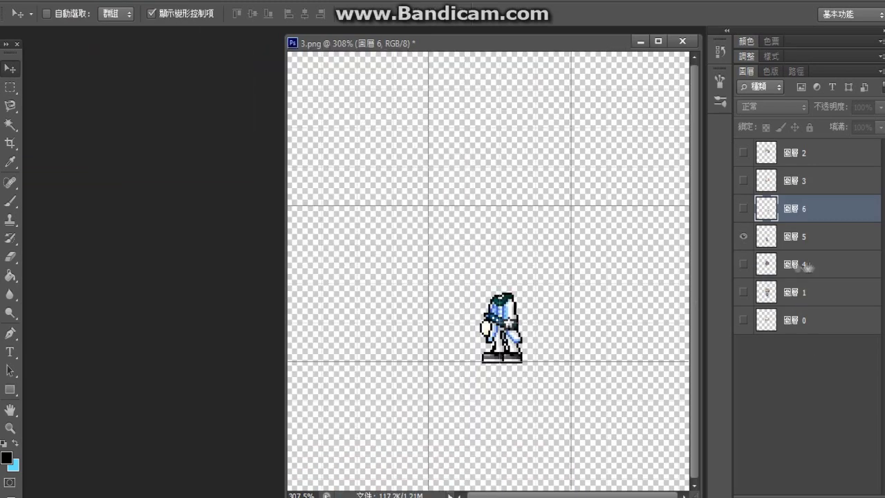
Hide the body layer, show the arm layer, and save it as a PNG on the desktop, overwriting 3.png.
left_click(744, 237)
left_click(744, 208)
left_click(34, 2)
left_click(111, 163)
left_click(505, 310)
left_click(450, 438)
left_click_drag(623, 131, 623, 215)
left_click(564, 163)
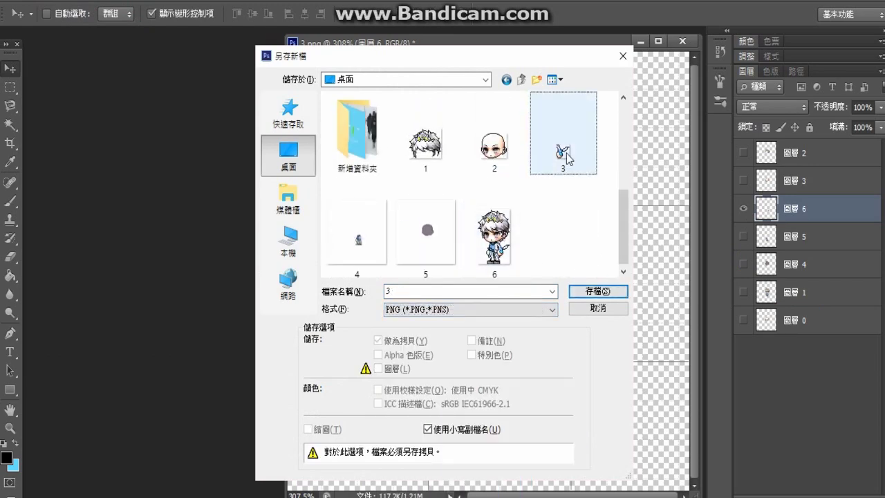
left_click(598, 291)
left_click(461, 194)
left_click(492, 145)
Hide the arm layer, show the head layer, and save it as a PNG on the desktop, overwriting 2.png.
left_click(743, 208)
left_click(744, 181)
left_click(28, 2)
left_click(76, 163)
left_click(429, 310)
left_click(416, 441)
left_click(288, 156)
scroll(525, 201, "down", 5)
left_click(496, 141)
left_click(598, 291)
left_click(461, 194)
left_click(488, 145)
Show only the hair layer and save it as a PNG on the desktop, overwriting 1.png.
left_click(743, 181)
left_click(438, 309)
left_click(432, 431)
left_click(439, 310)
left_click(432, 441)
left_click(426, 138)
left_click(598, 291)
left_click(461, 194)
Switch to the desktop and check the exported part images.
key("super+d")
left_click(71, 84)
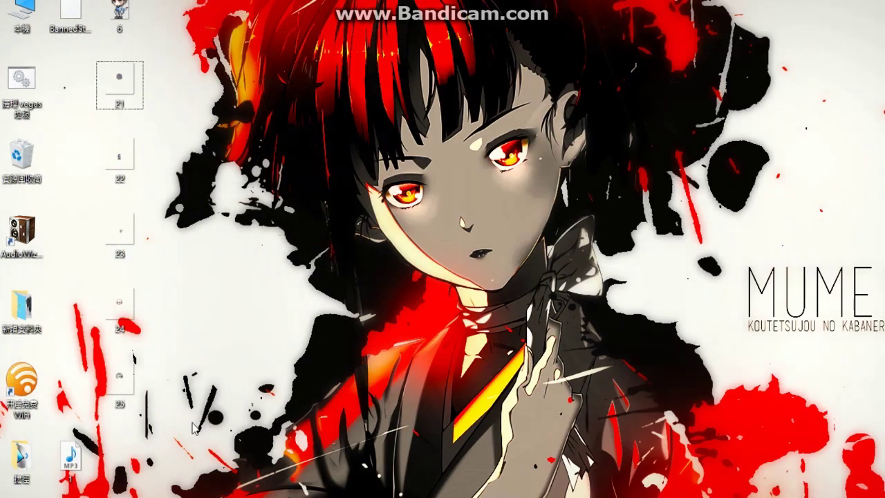
left_click_drag(138, 398, 298, 427)
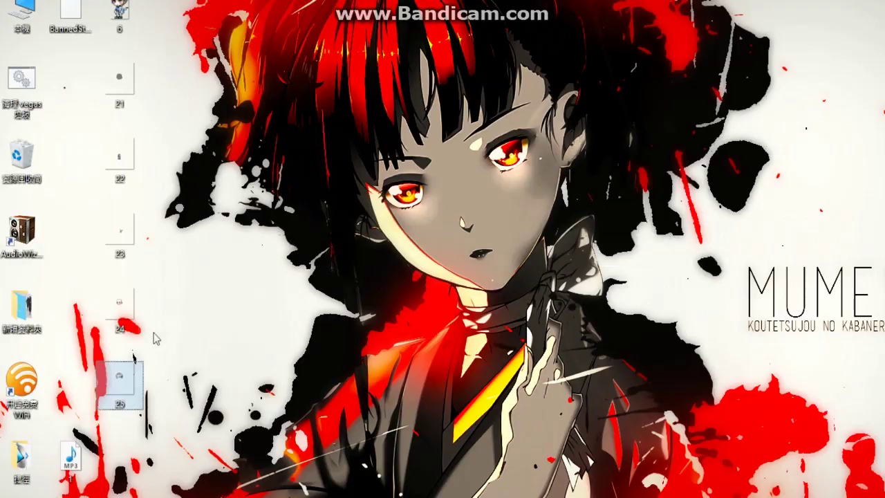
left_click(121, 311)
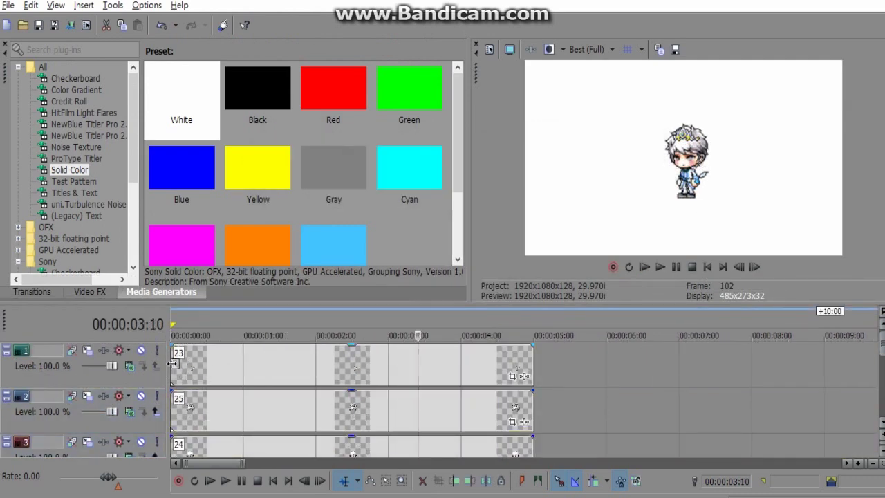
In Vegas Pro, insert an empty video track above the arm track holding image 23.
left_click(174, 364)
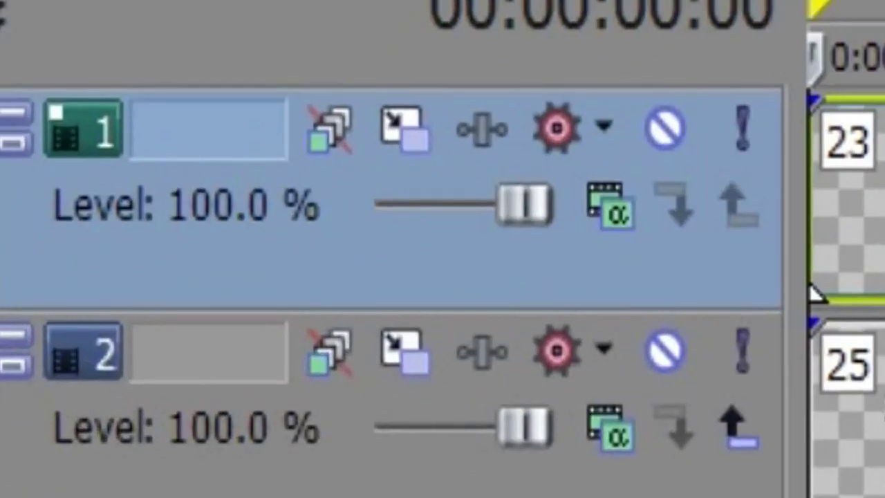
right_click(694, 300)
right_click(676, 258)
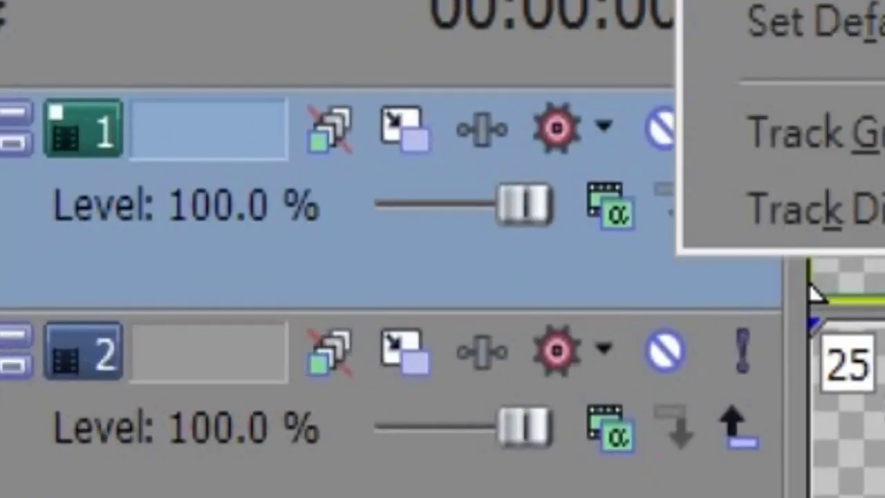
left_click(767, 1)
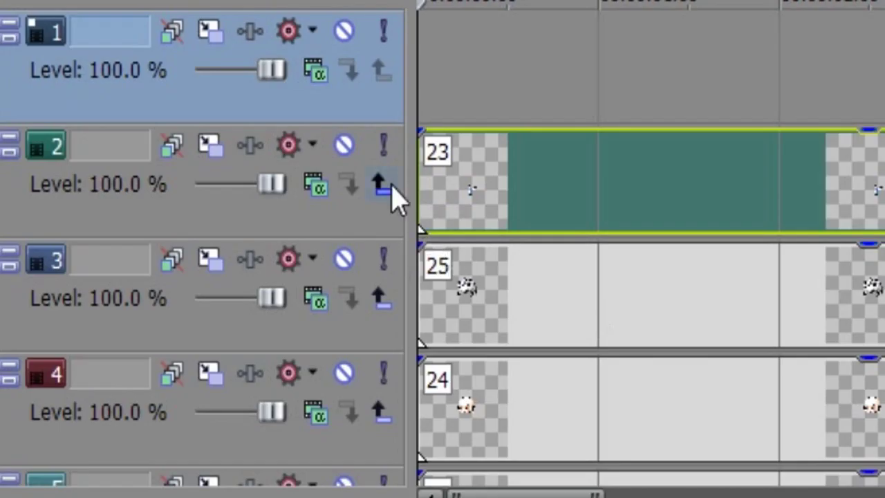
Make the tracks holding images 23, 25, 24, 22 and 21 compositing children of the new empty track.
left_click(740, 426)
left_click(797, 497)
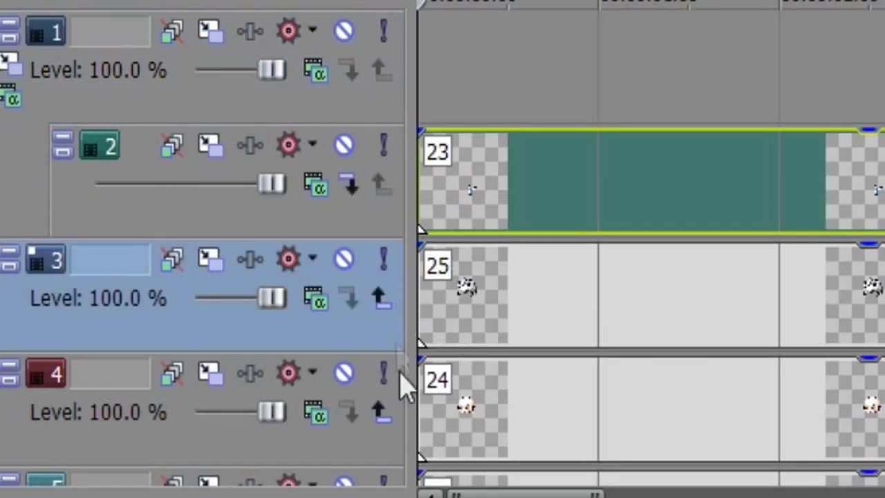
left_click(392, 311)
left_click(394, 423)
scroll(650, 249, "down", 5)
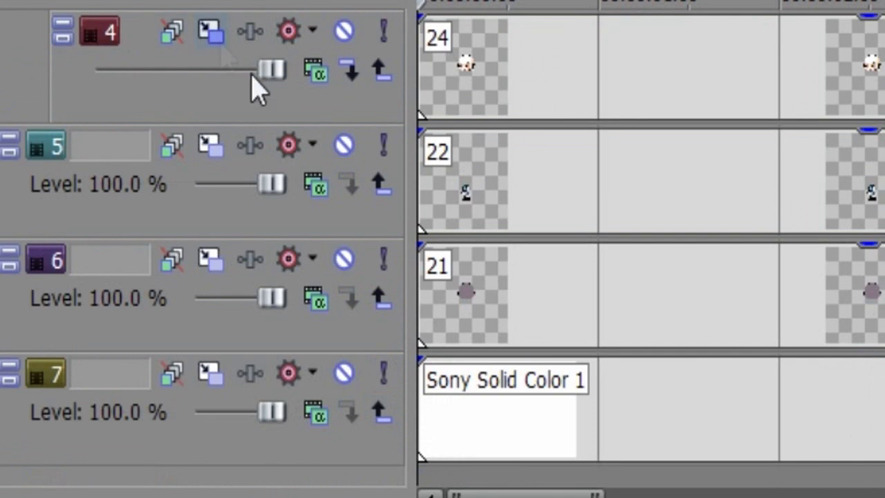
left_click(382, 185)
left_click(381, 299)
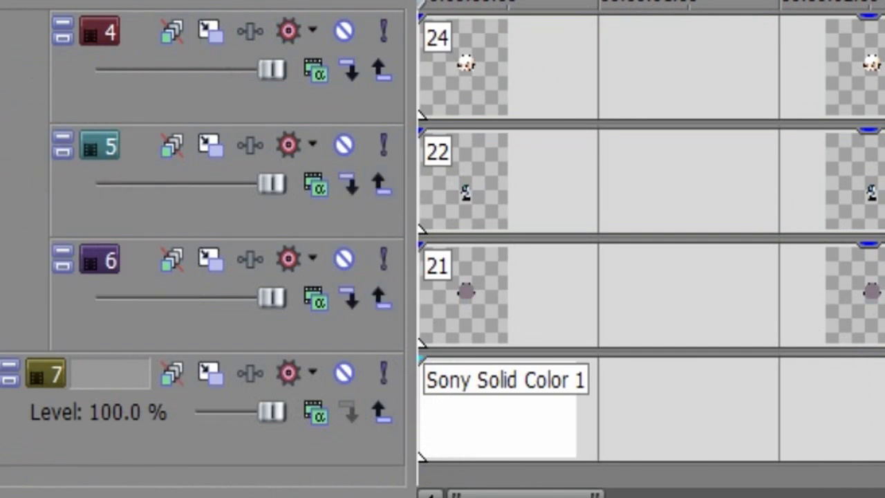
Make the head track with image 24 a compositing child of the hair track with image 25.
scroll(443, 249, "up", 3)
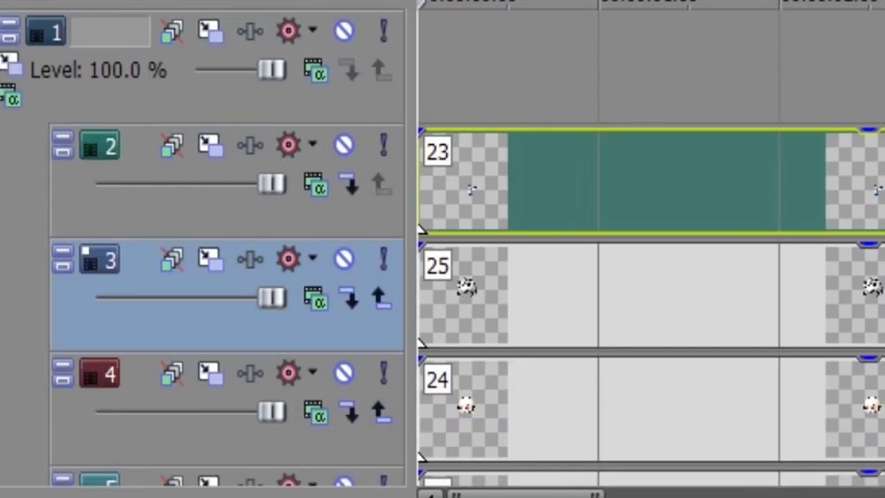
scroll(587, 287, "down", 1)
left_click(429, 292)
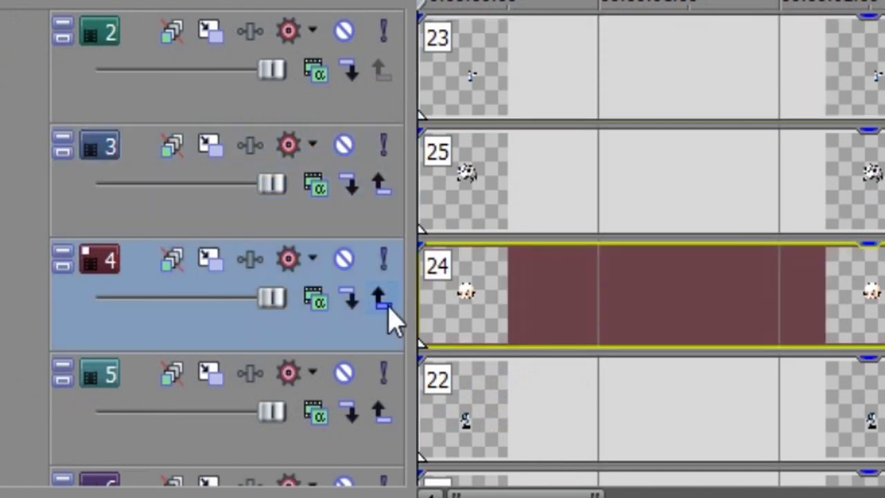
left_click(382, 298)
scroll(443, 249, "down", 1)
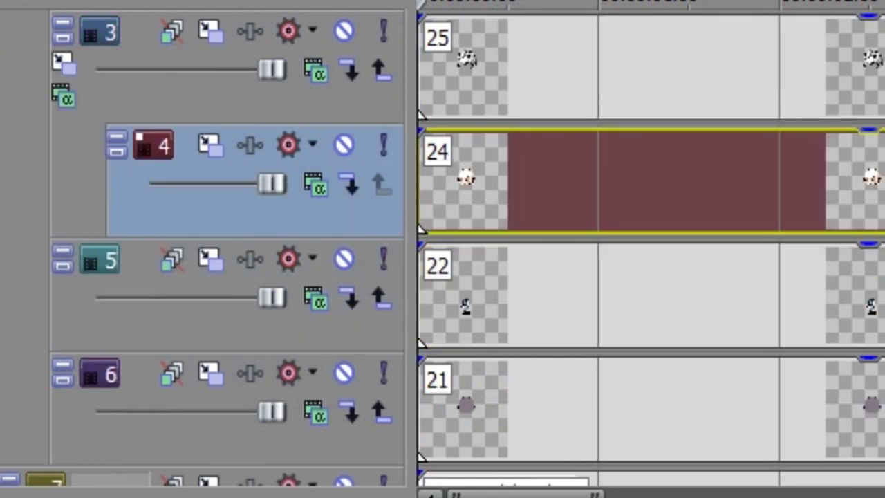
Insert an empty video track above the track with image 21 and make it a compositing child of track 1.
right_click(312, 437)
left_click(401, 0)
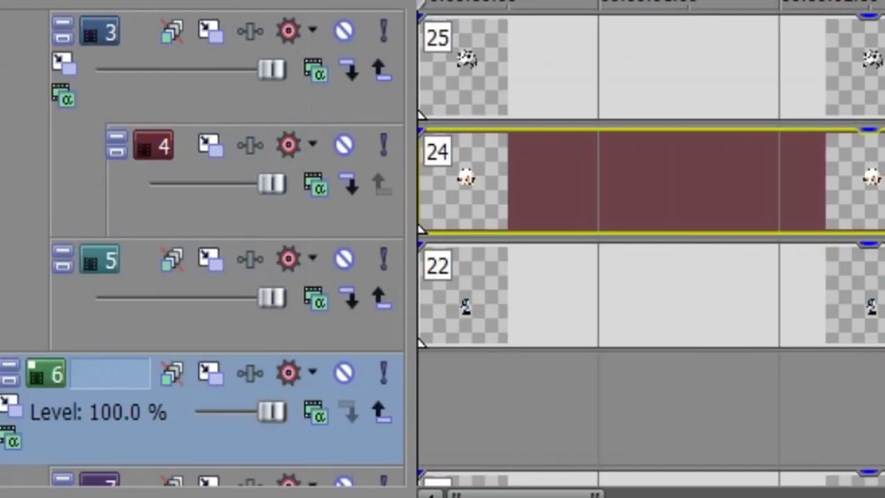
left_click(382, 413)
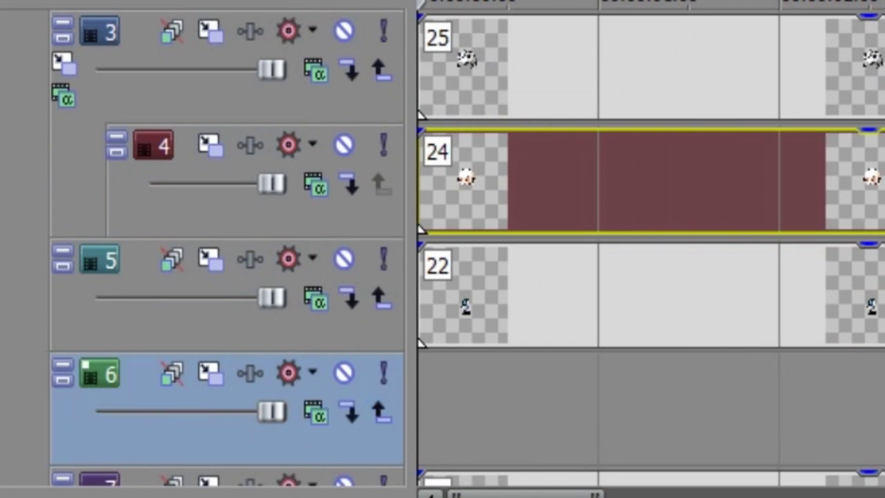
Make the track with image 21 a compositing child of the empty track above it and minimize that empty track.
scroll(671, 438, "down", 1)
left_click(395, 413)
left_click(382, 414)
left_click(60, 262)
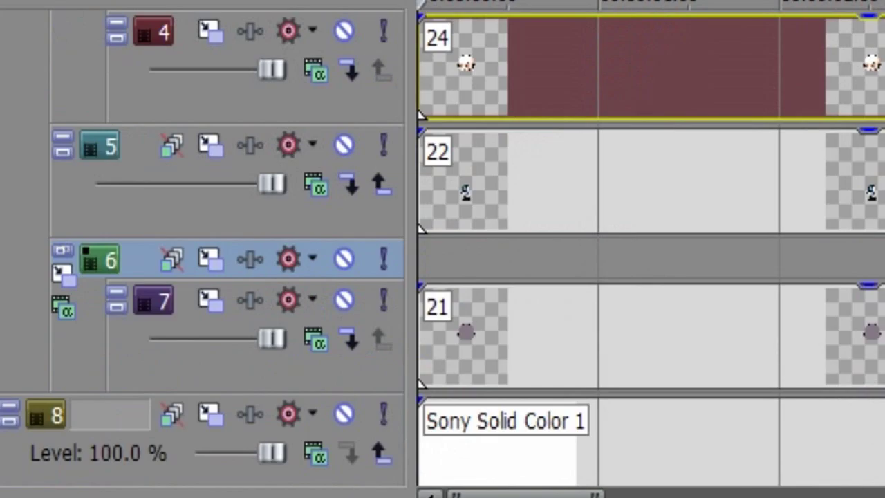
Enlarge the video preview area above the timeline.
scroll(69, 242, "up", 3)
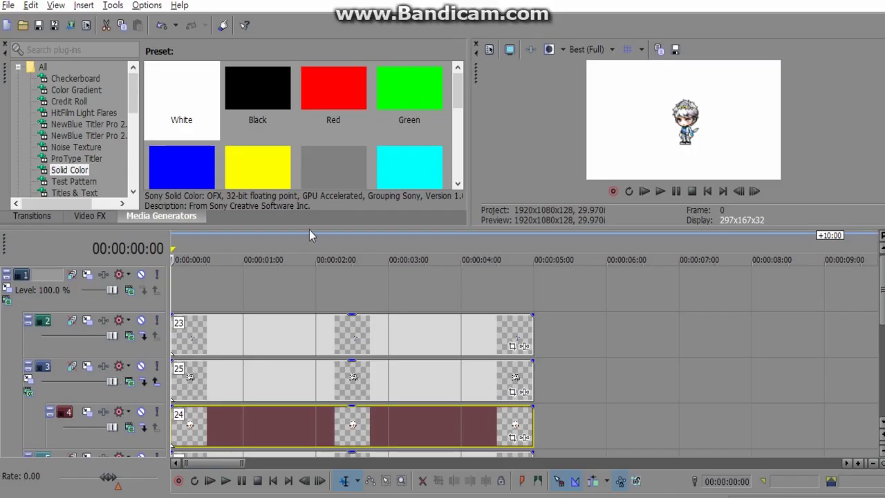
left_click_drag(309, 230, 304, 322)
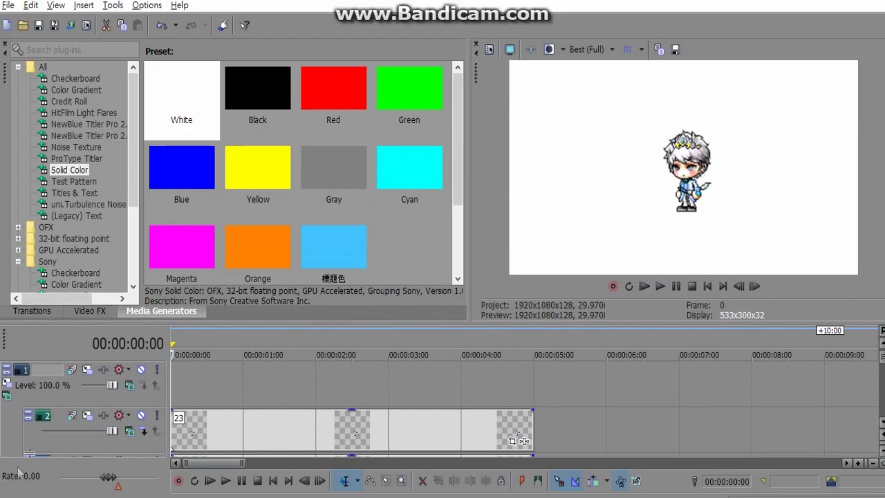
left_click(37, 421)
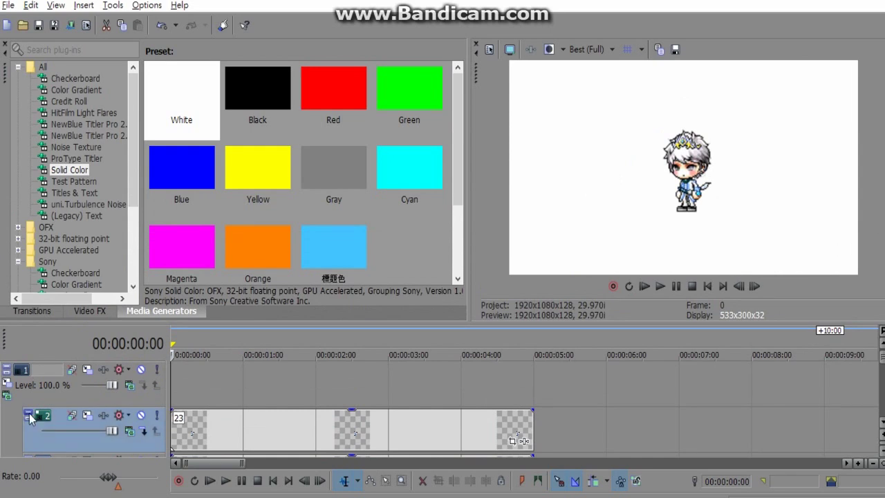
left_click(29, 415)
left_click(28, 415)
Open the parent motion settings of the hair track with image 25, view the rotation centre up close, and close them.
scroll(883, 375, "down", 3)
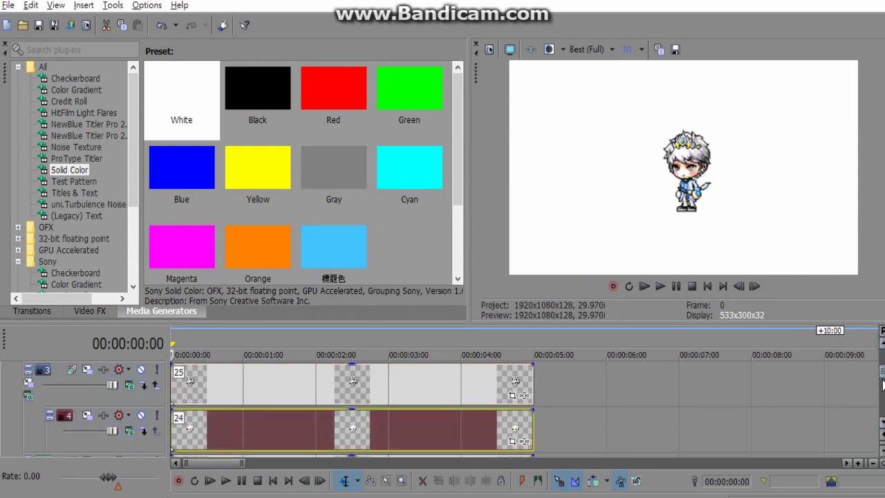
left_click(28, 382)
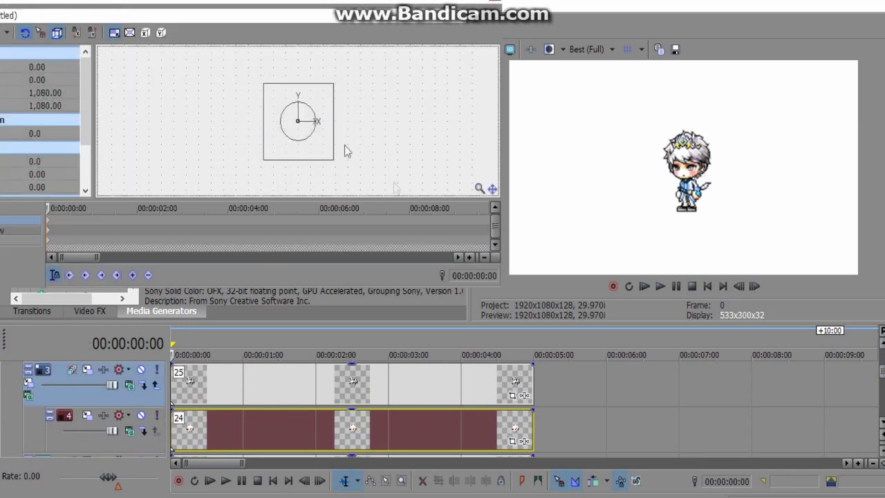
scroll(379, 139, "up", 5)
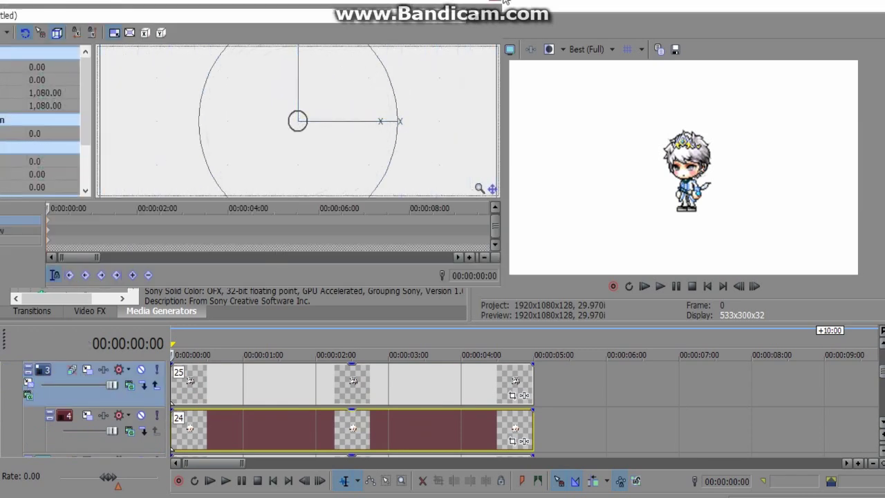
left_click(496, 1)
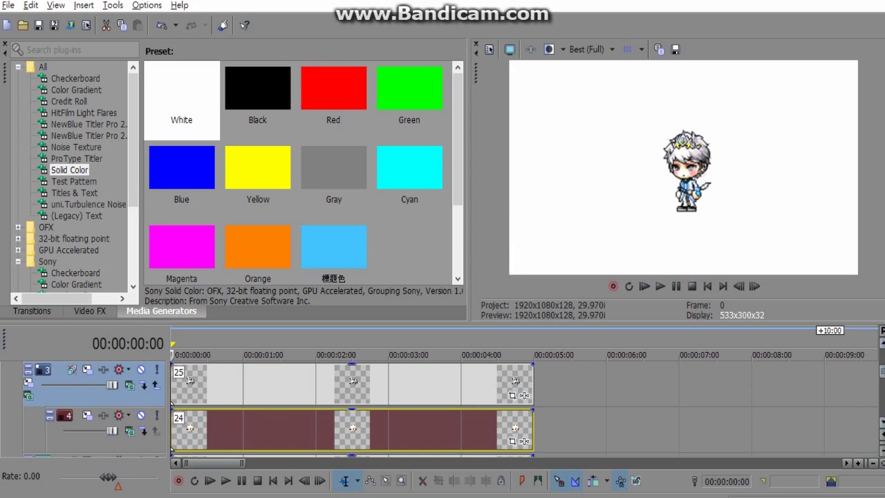
scroll(353, 407, "up", 3)
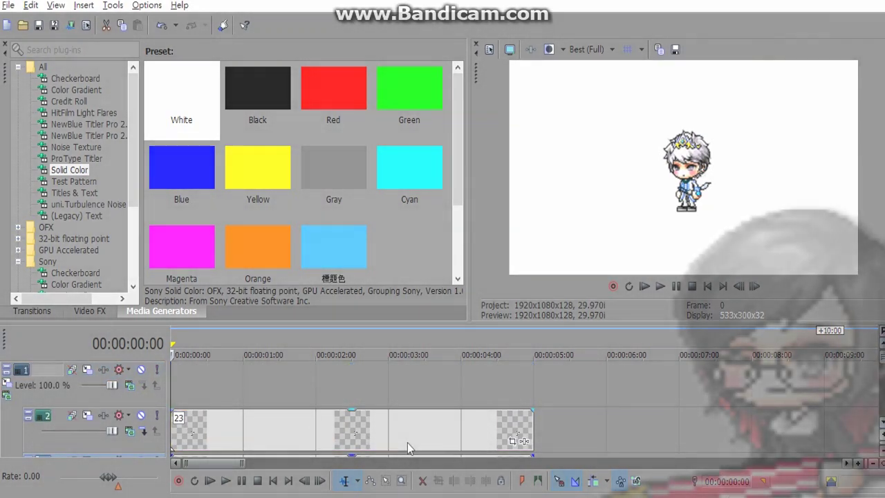